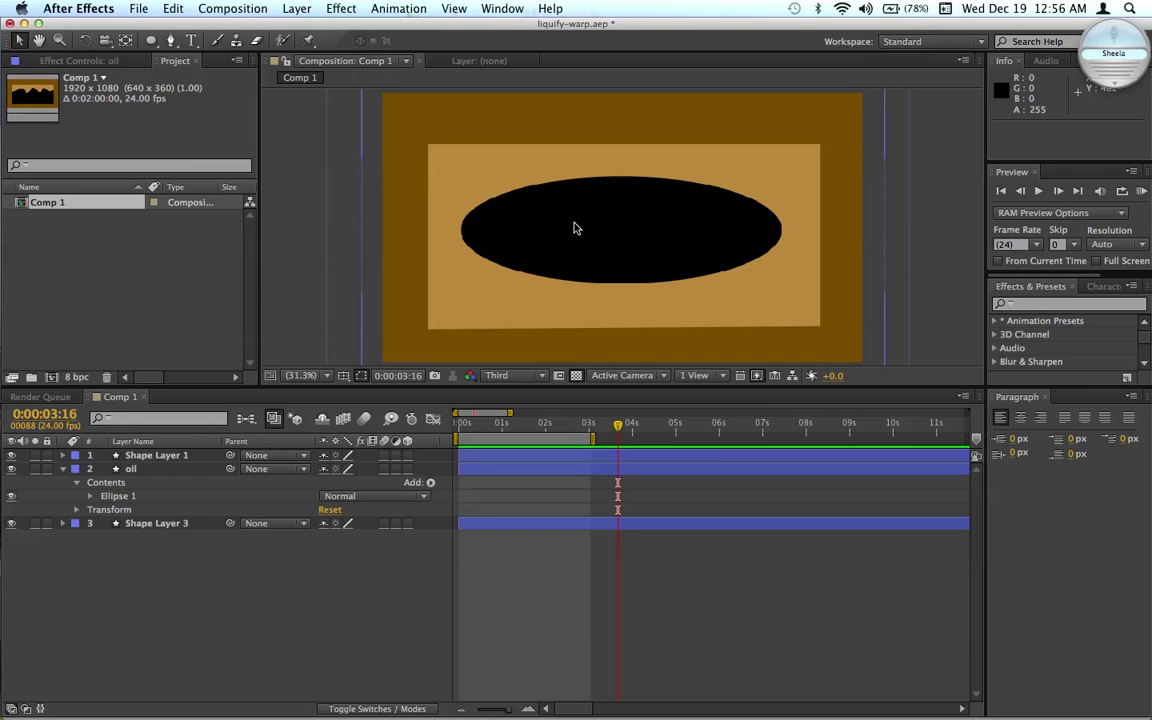
- Find the Liquify effect by searching for "liqui" and apply it to the oil layer
click(1040, 302)
text(li)
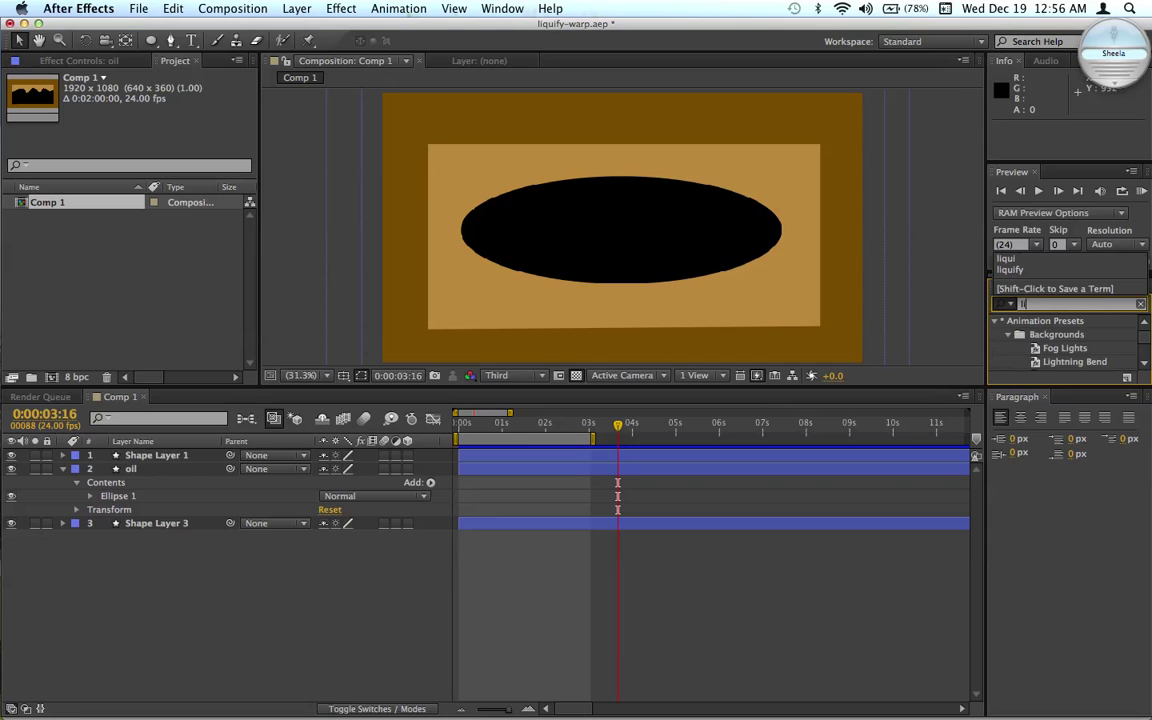
text(qui)
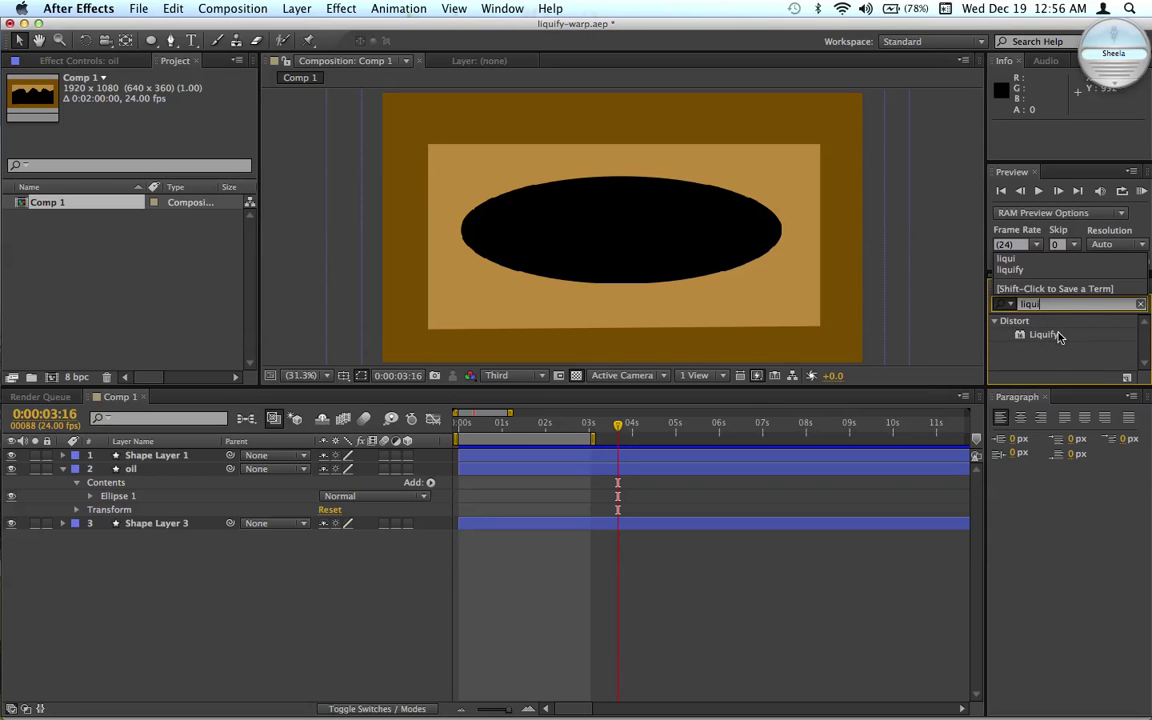
mouse_move(1060, 337)
mouse_down()
mouse_move(977, 329)
mouse_move(708, 240)
mouse_move(715, 473)
mouse_up()
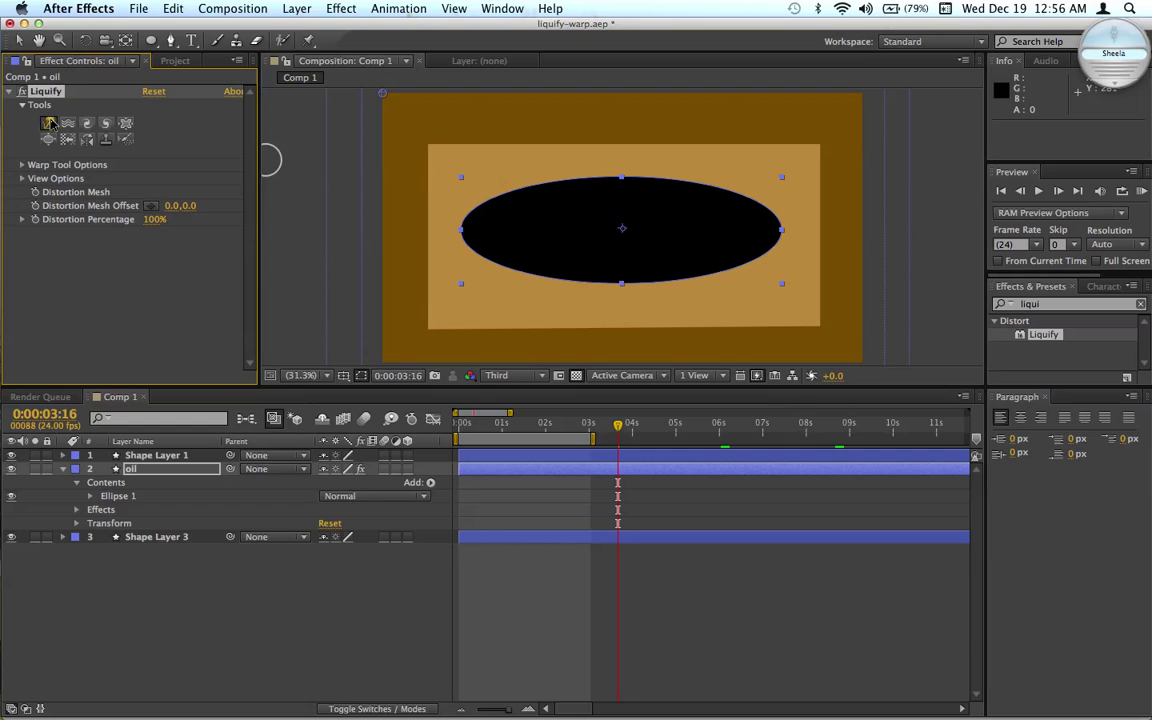
- Choose Liquify's Warp tool, set its brush size to 80, and push a small dent into the ellipse's upper-left edge
click(86, 123)
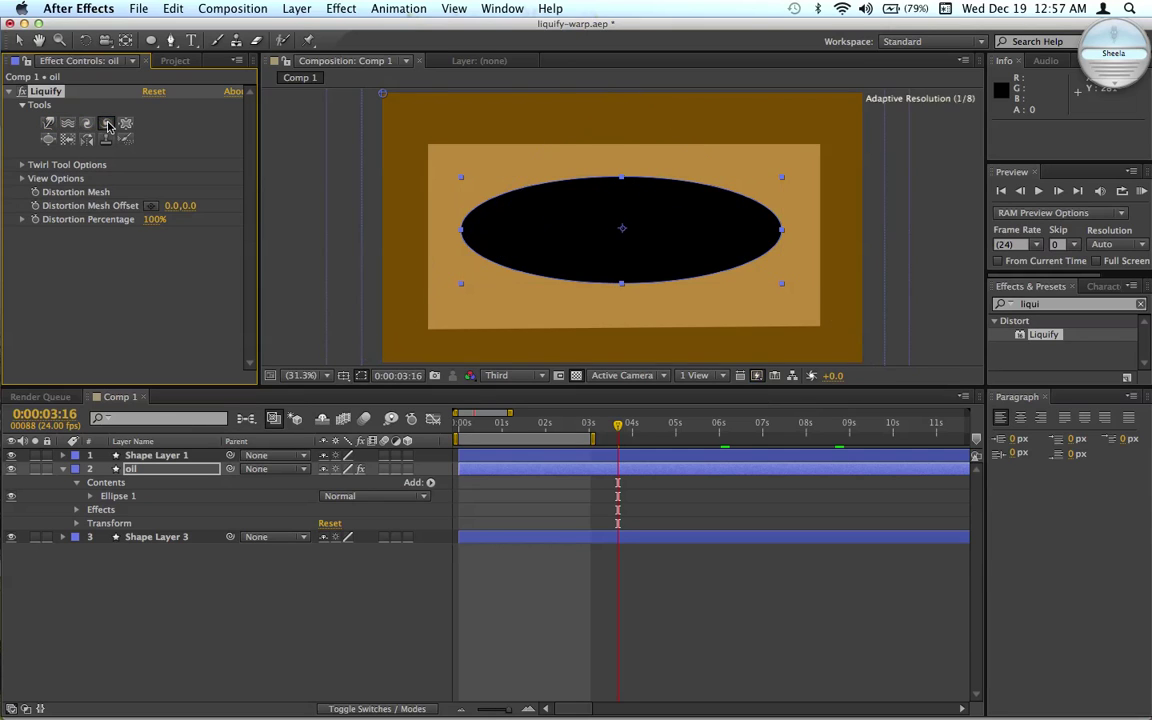
click(48, 139)
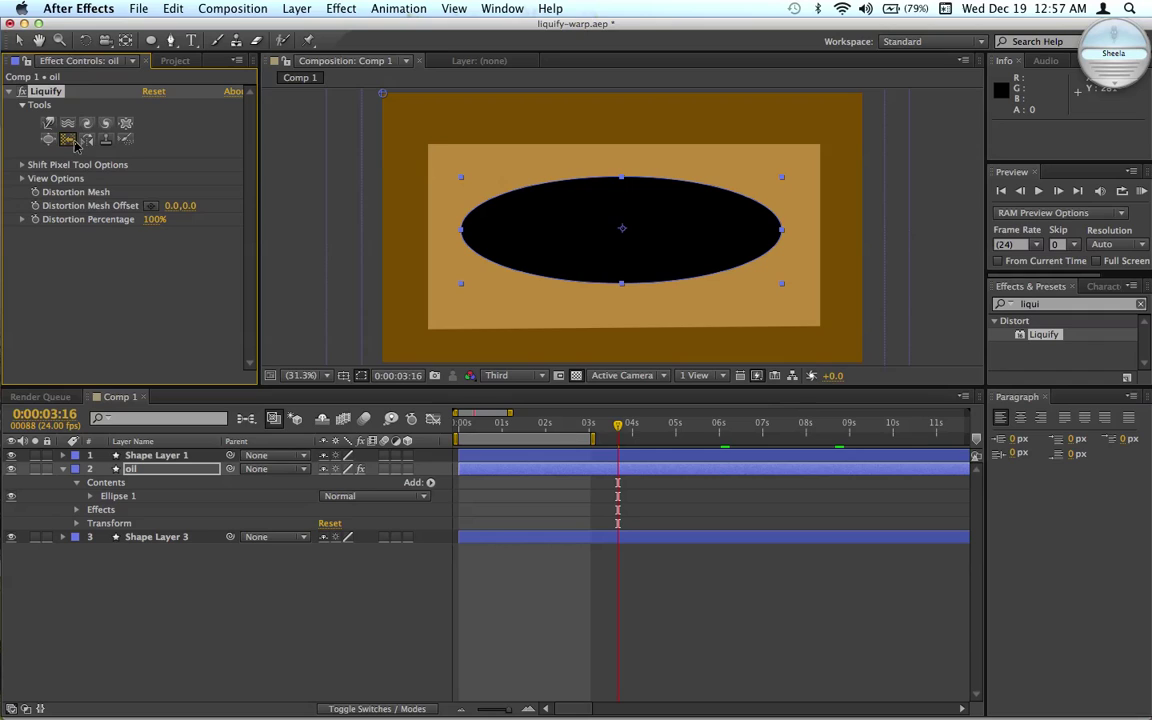
click(48, 123)
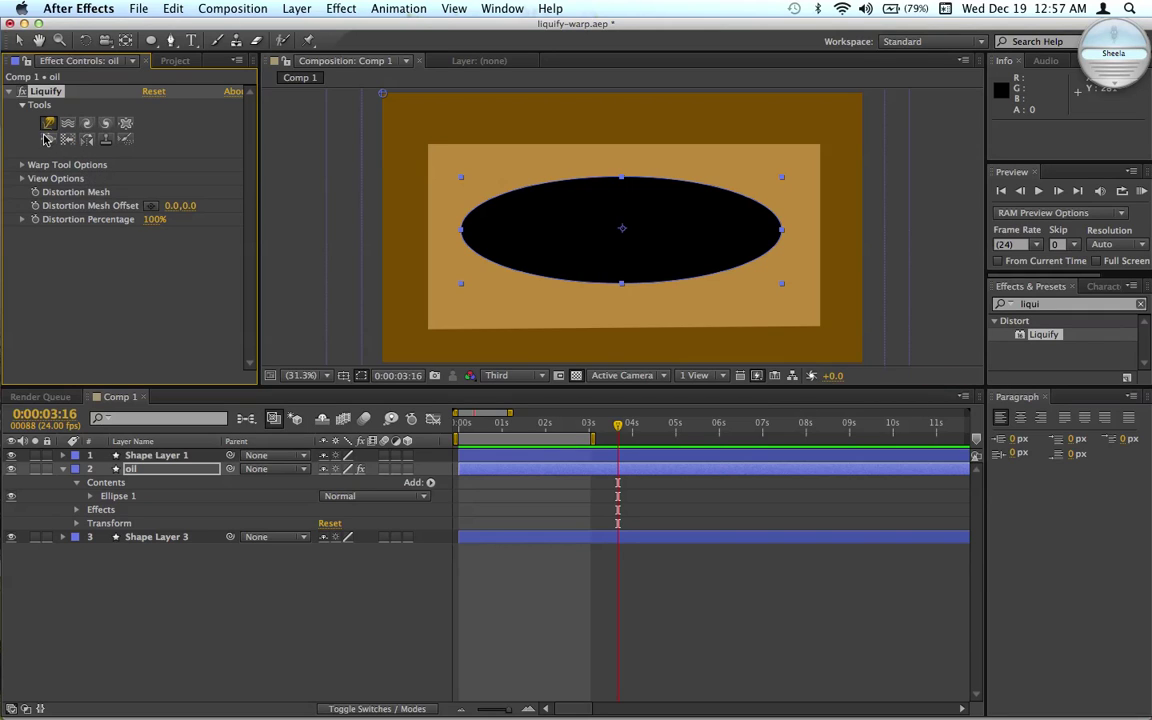
click(23, 166)
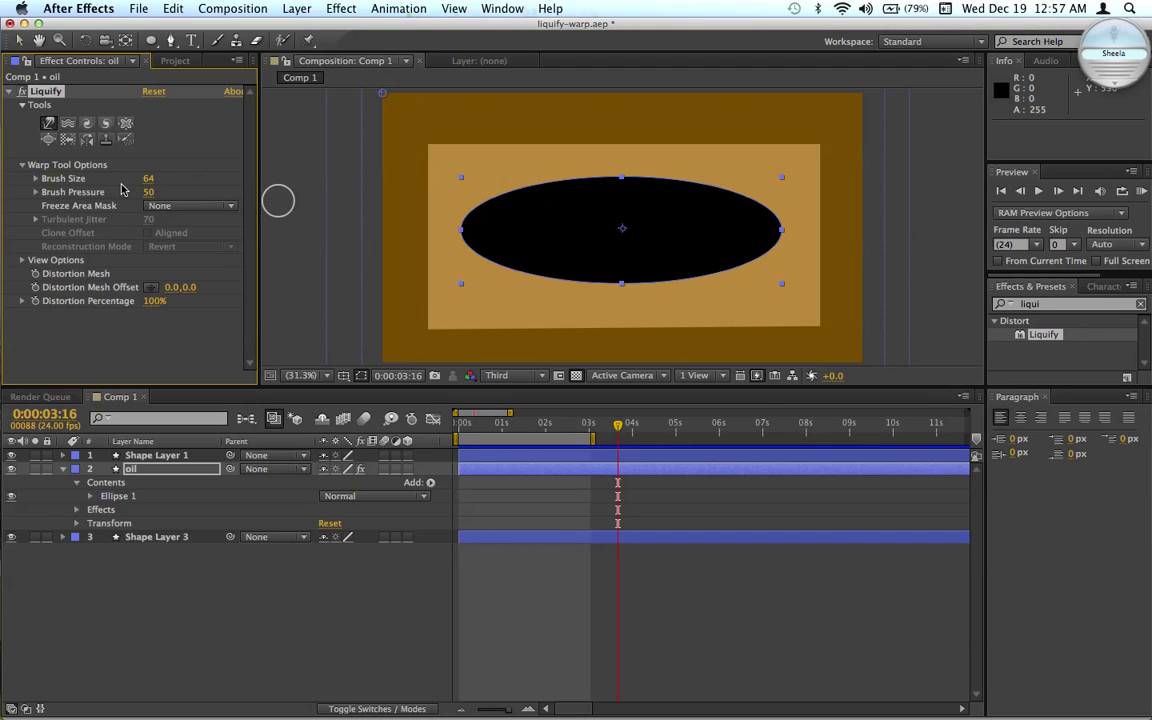
drag(265, 179, 280, 179)
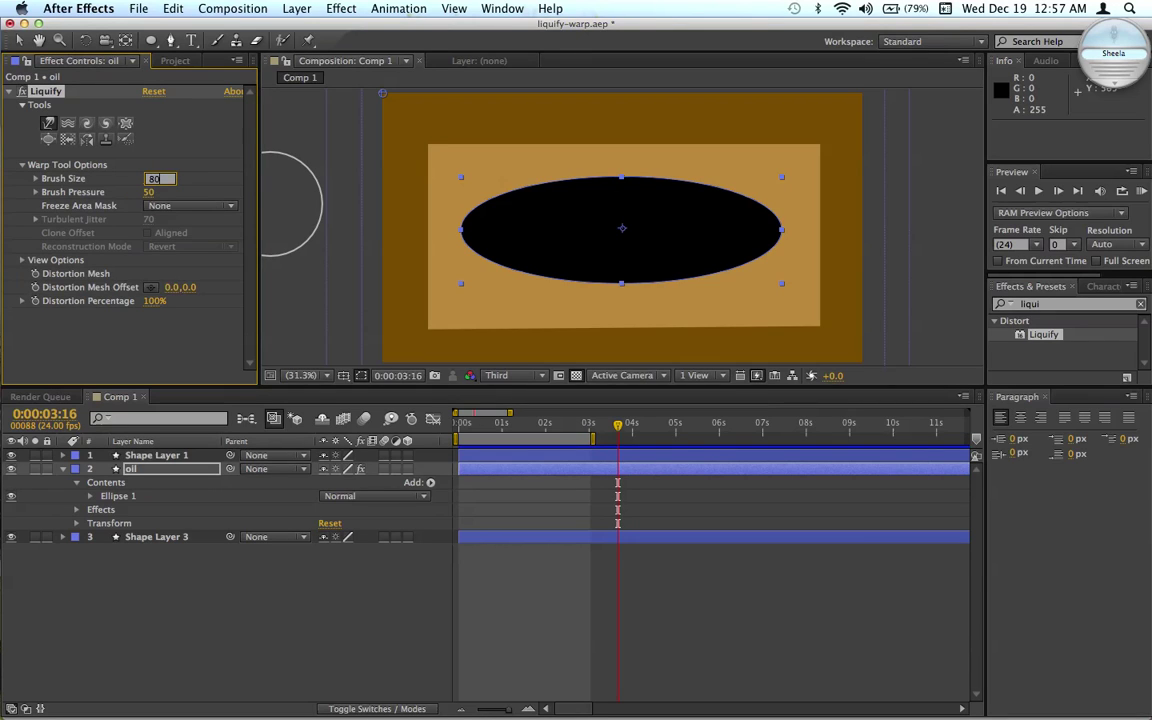
key(Return)
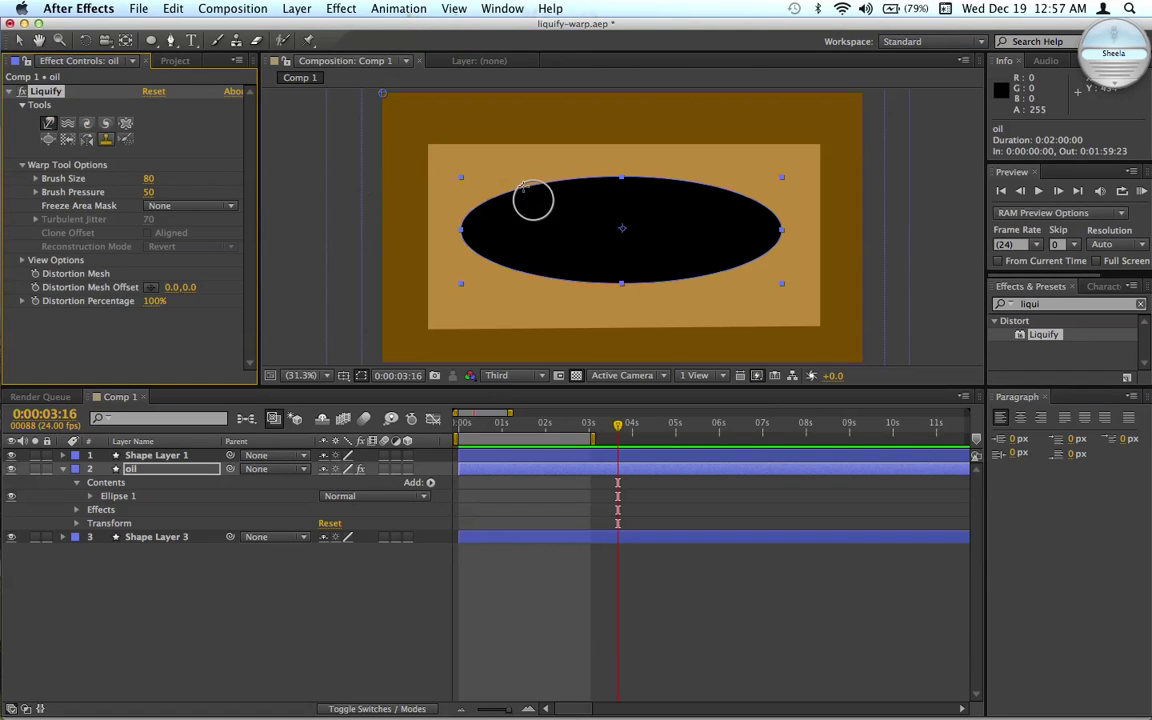
mouse_move(522, 198)
mouse_down()
mouse_move(518, 219)
mouse_move(537, 172)
mouse_move(522, 193)
mouse_up()
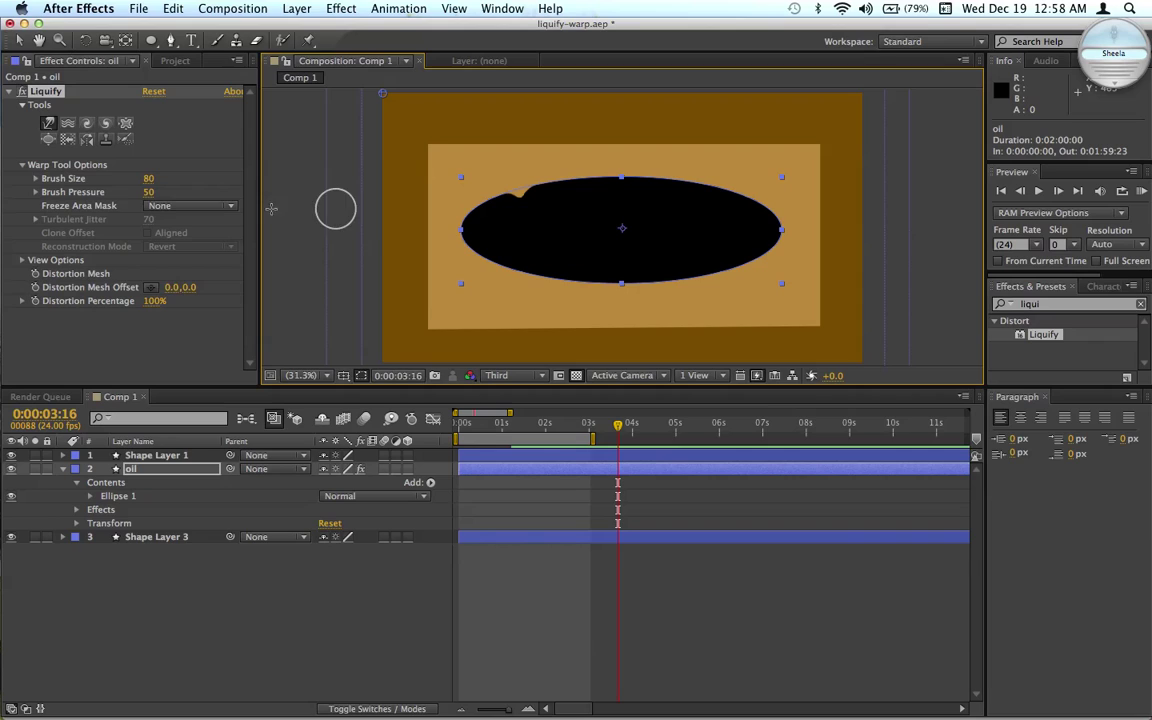
- Set the Warp brush pressure to 100 and pull a deep notch down into the ellipse's upper edge, left of centre
click(150, 193)
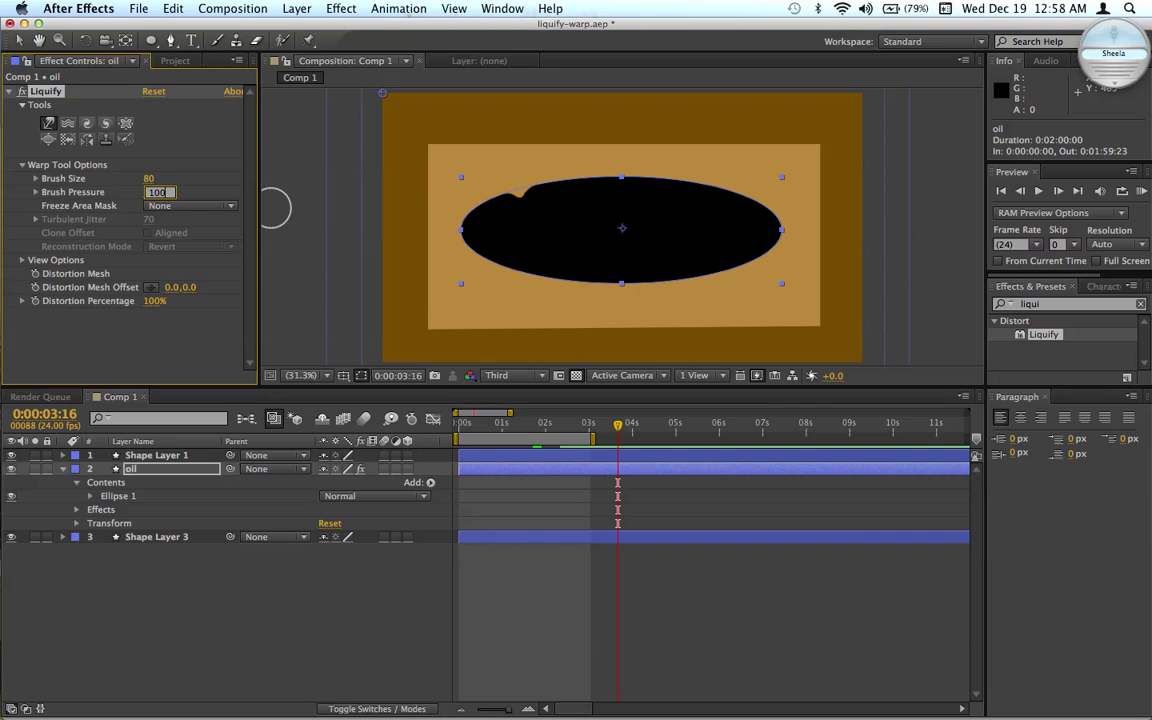
key(Return)
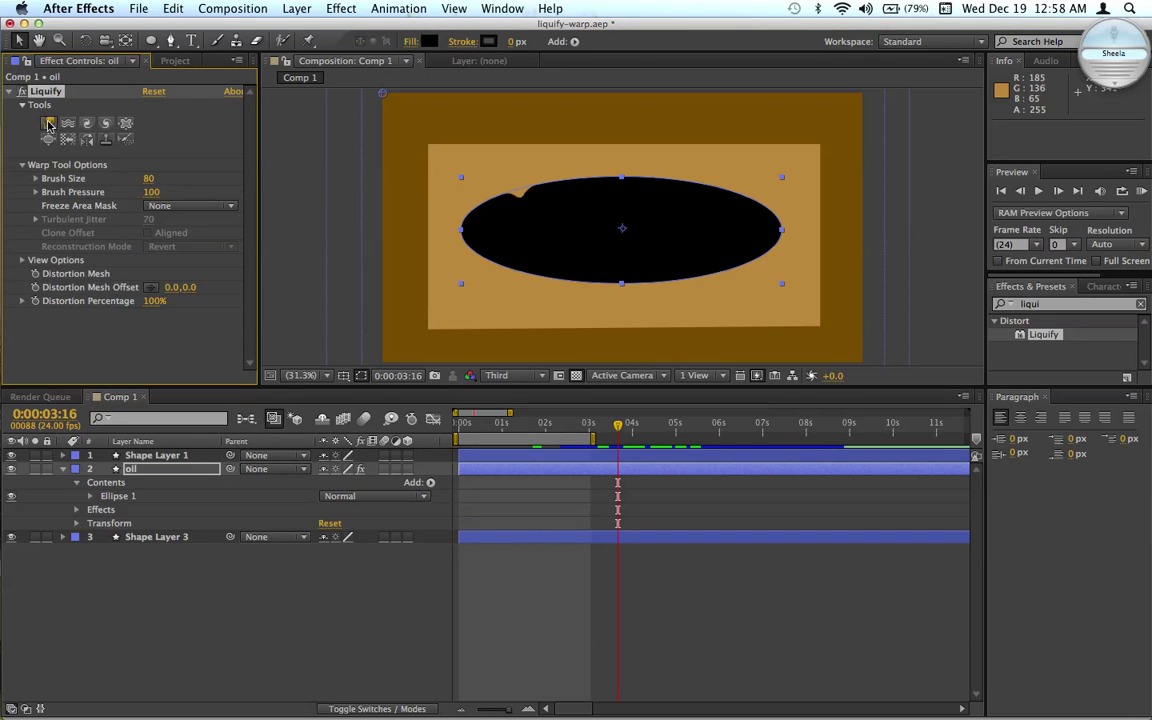
click(50, 124)
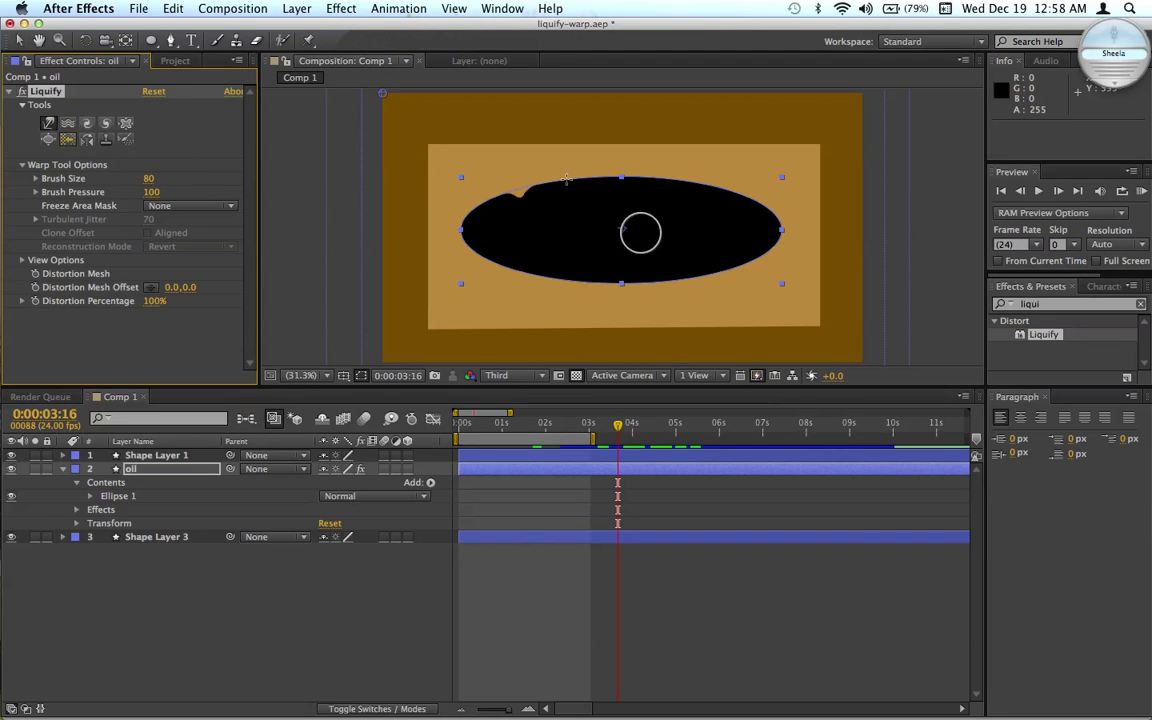
mouse_move(564, 179)
mouse_down()
mouse_move(558, 167)
mouse_move(563, 212)
mouse_up()
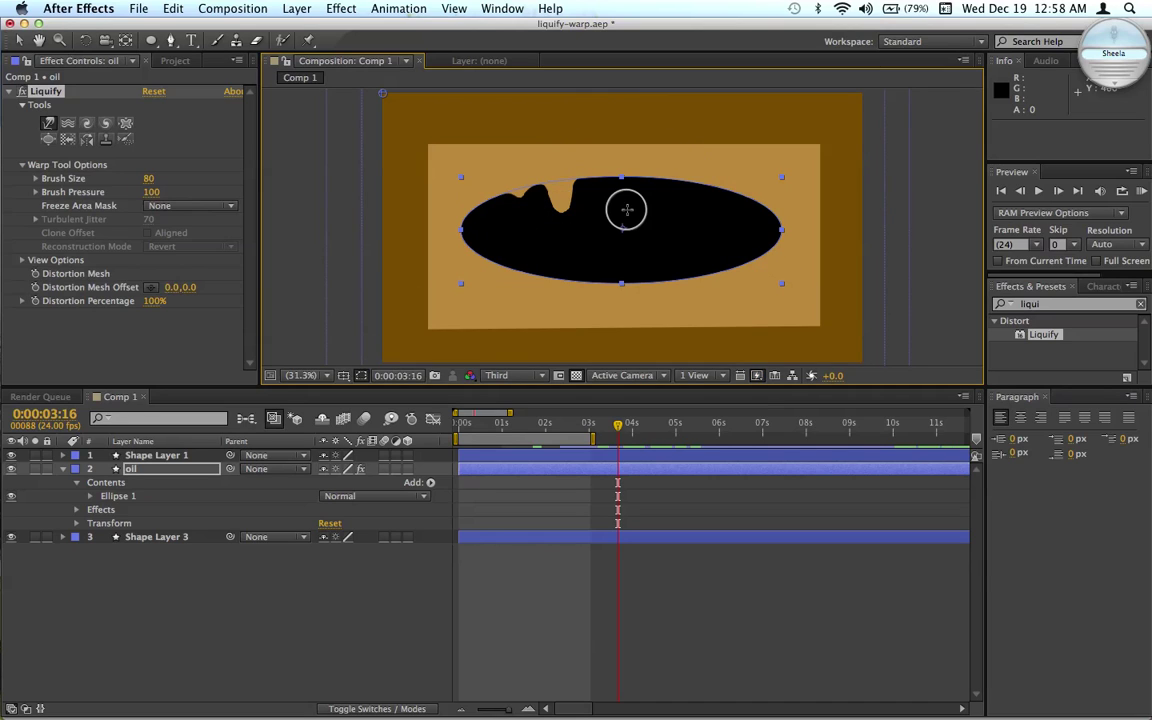
- Set the Warp brush pressure to 80 and push a bump up out of the ellipse's upper edge near its centre
click(151, 193)
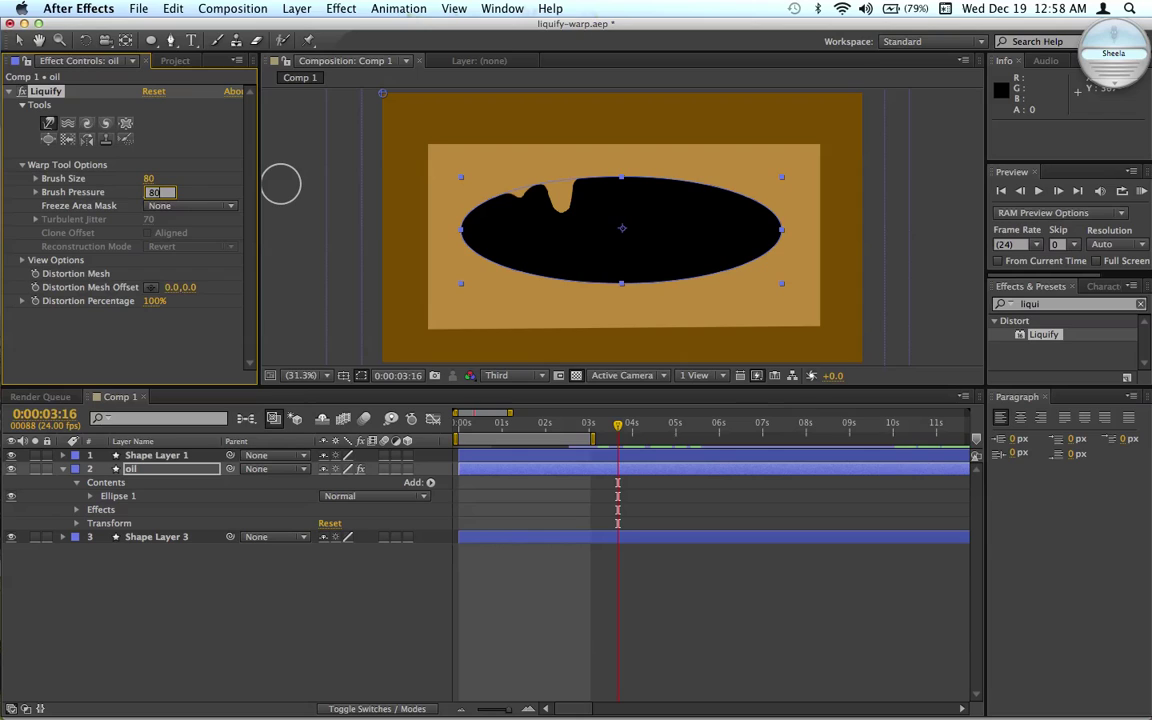
text(80)
key(Return)
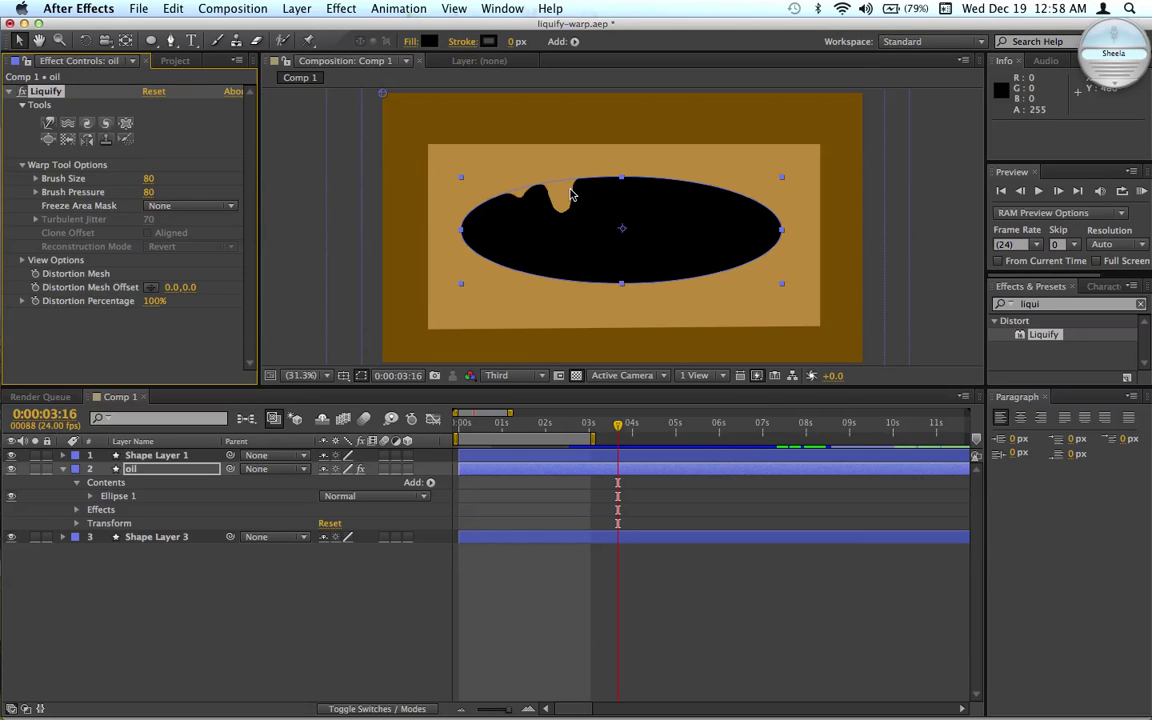
click(48, 123)
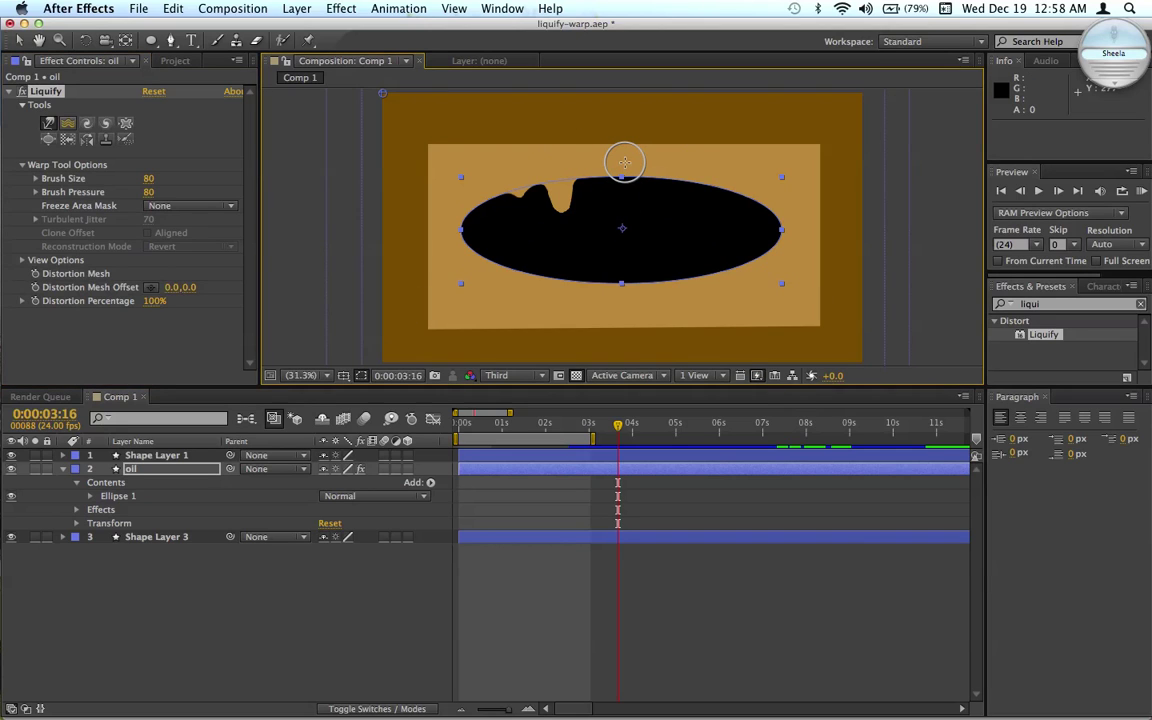
drag(625, 168, 624, 161)
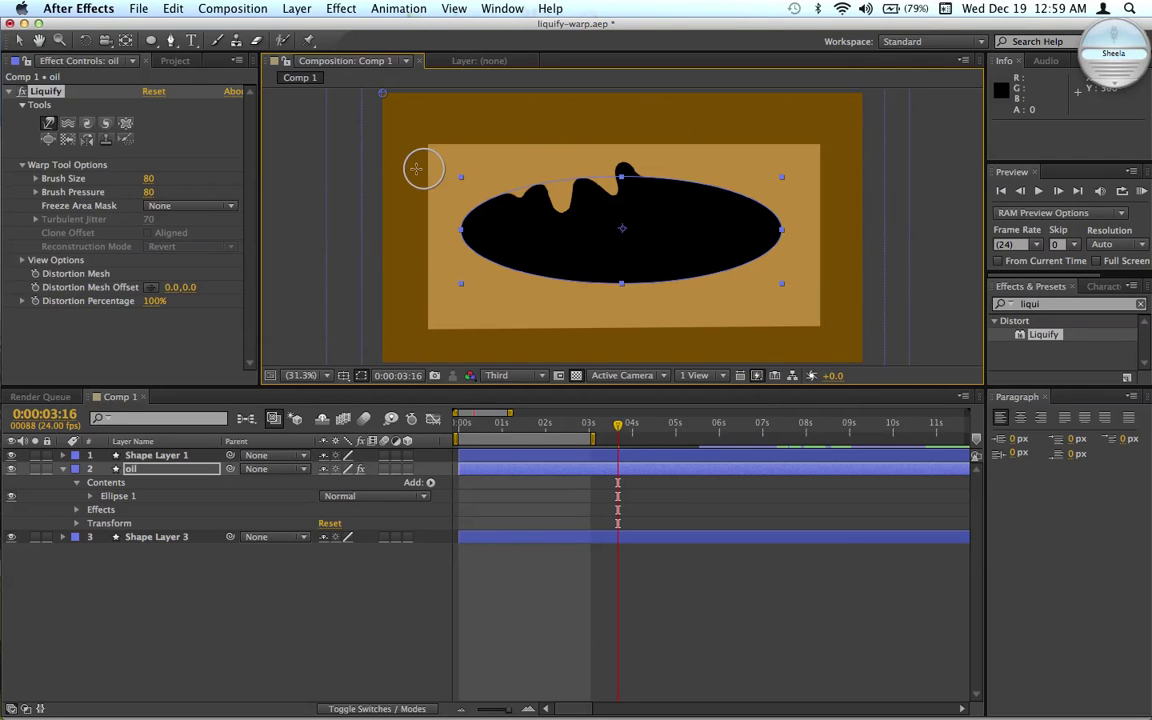
- Twirl the ellipse's upper-right edge clockwise, and twirl a spot closer to its right end counterclockwise
click(87, 124)
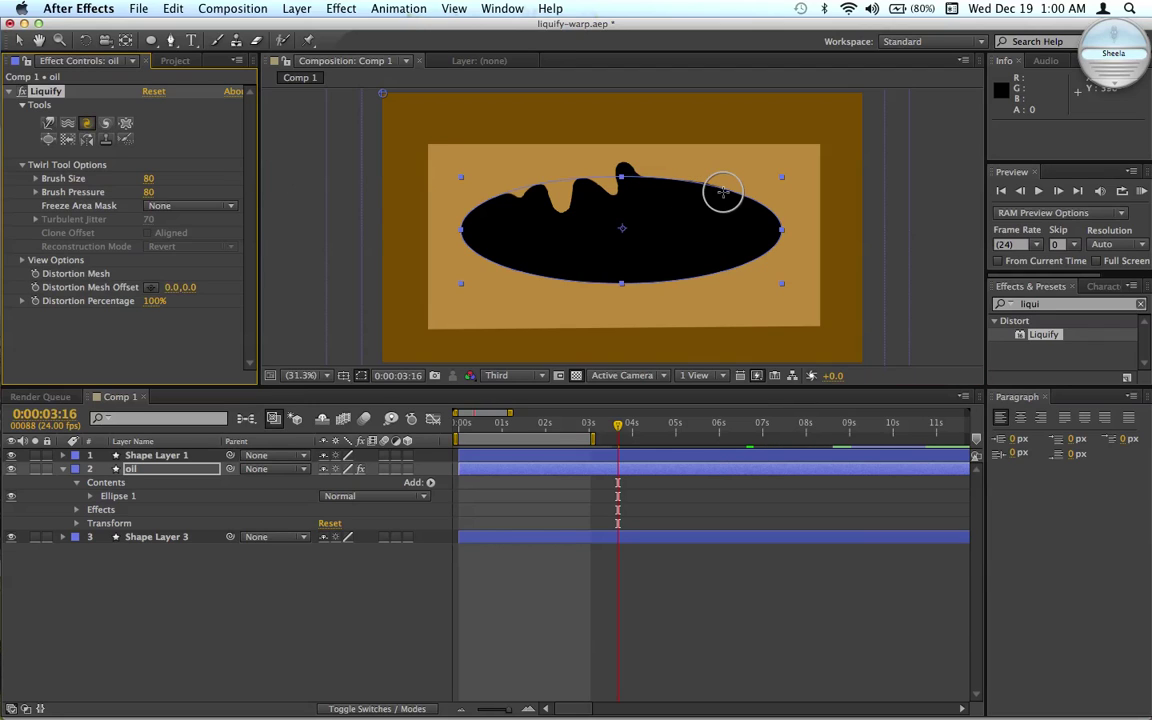
drag(722, 189, 722, 190)
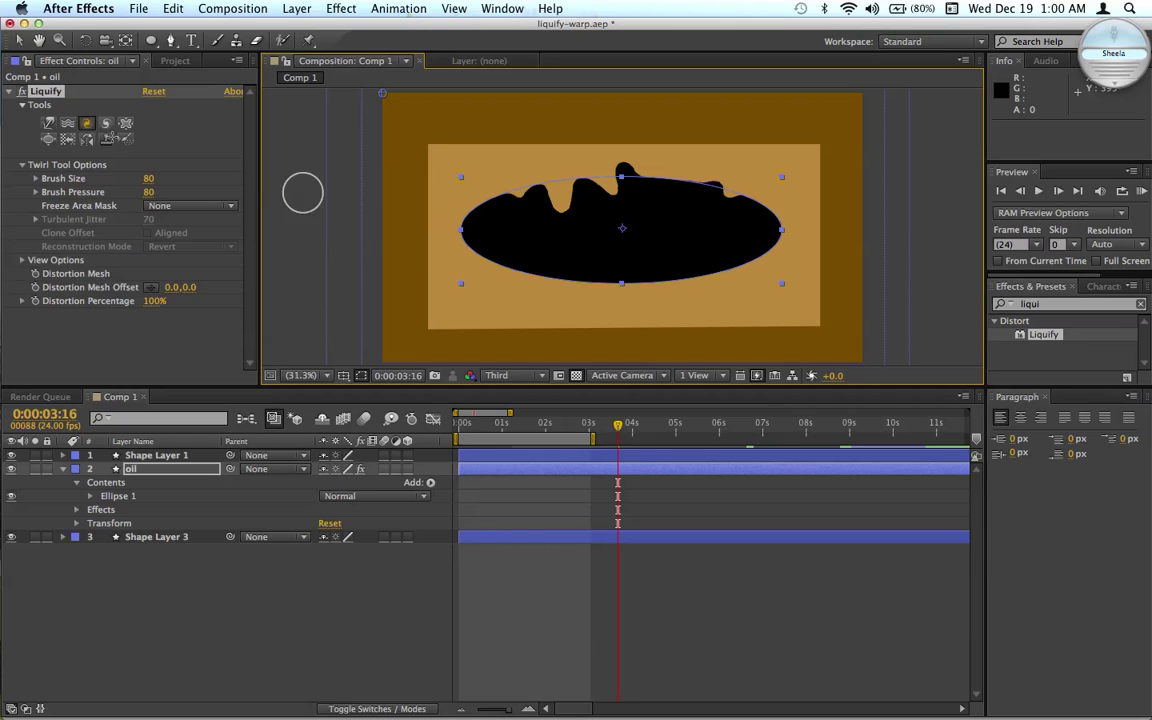
click(107, 124)
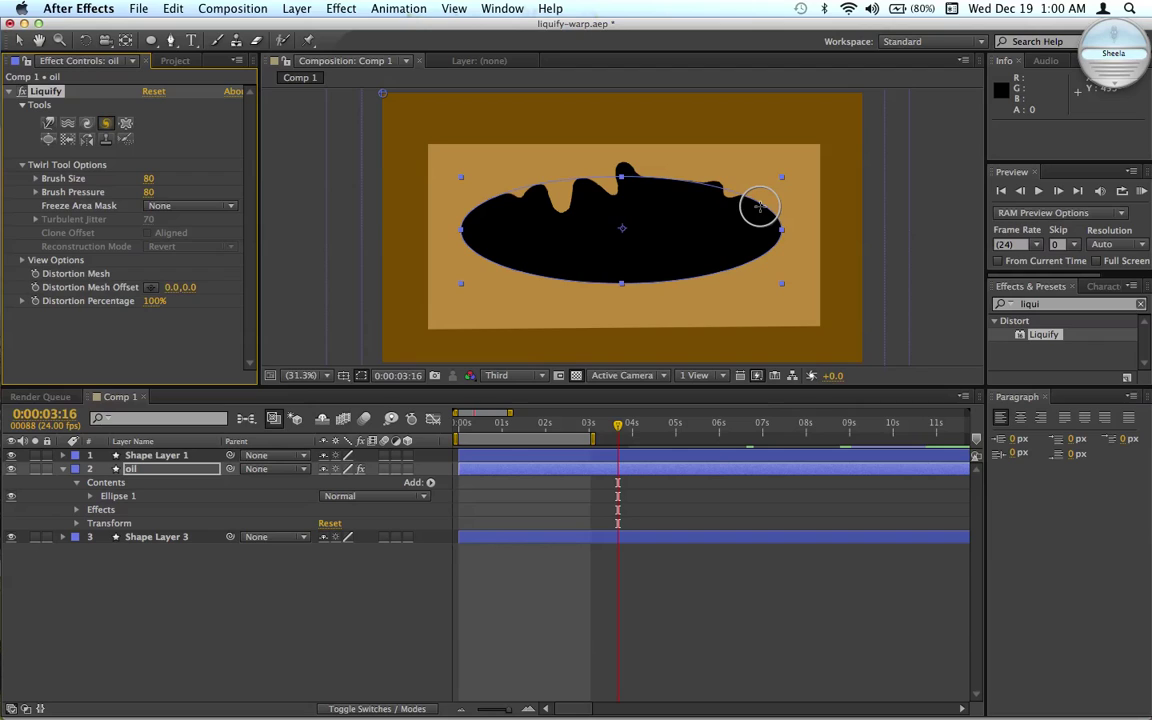
drag(760, 206, 760, 206)
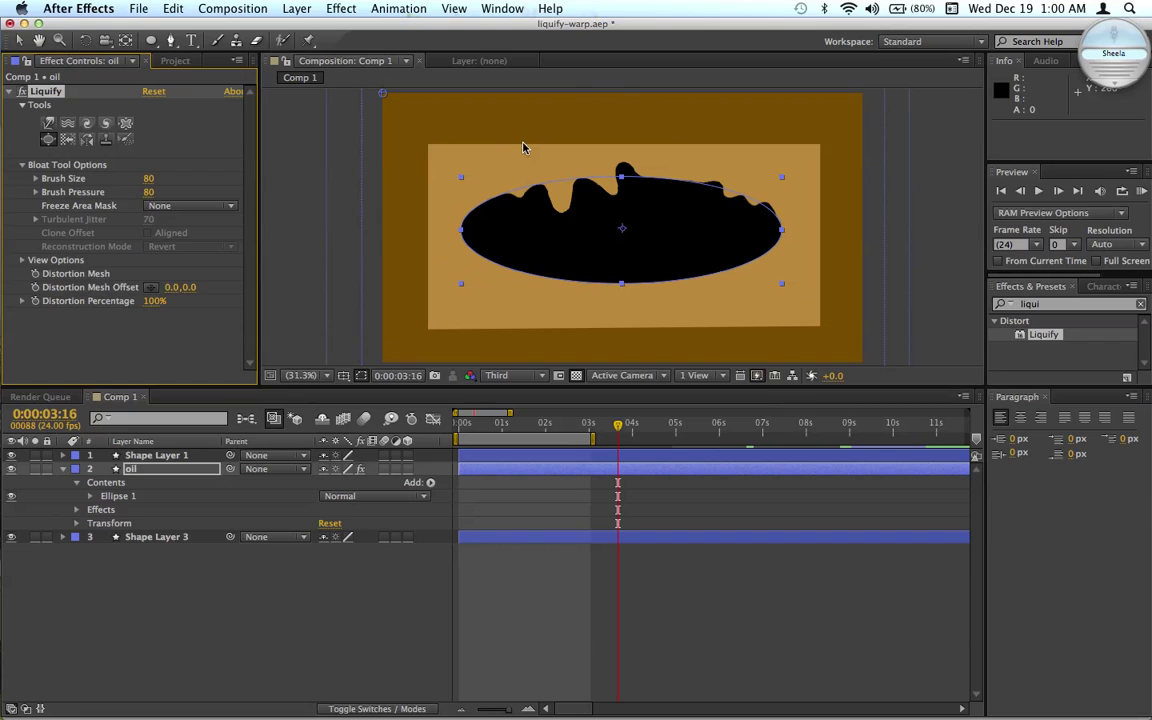
- Use the Bloat tool to widen the deep notch and swell the bump on the ellipse's upper-right edge
click(599, 234)
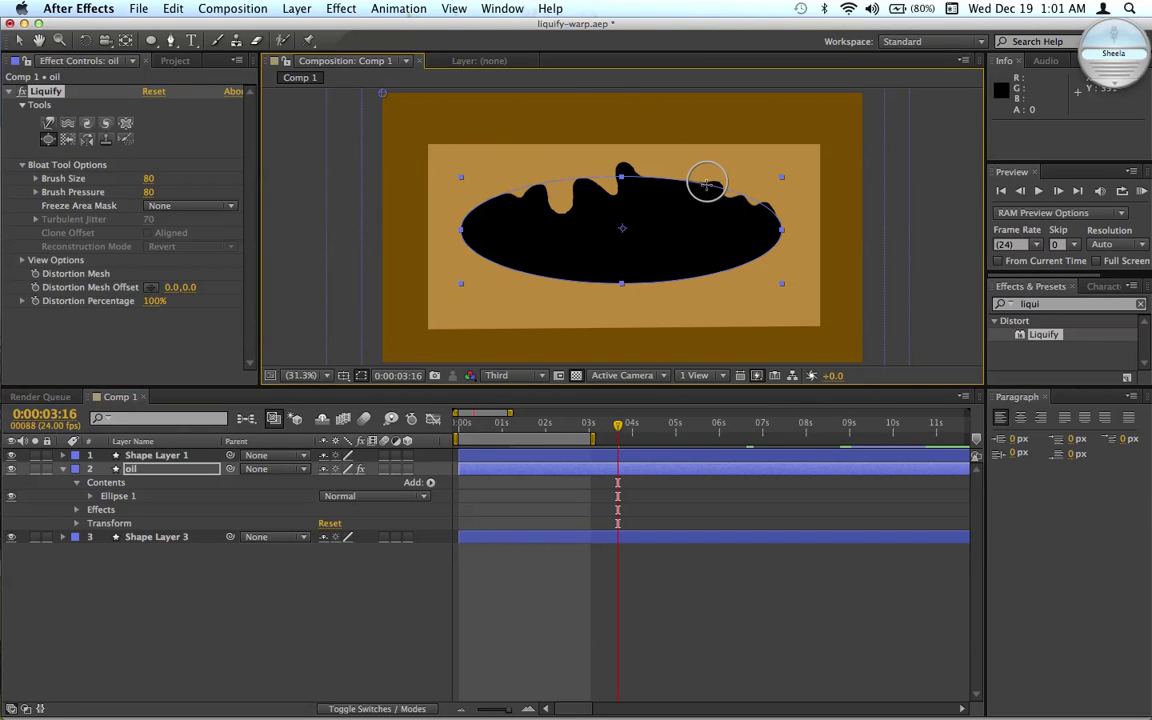
click(712, 185)
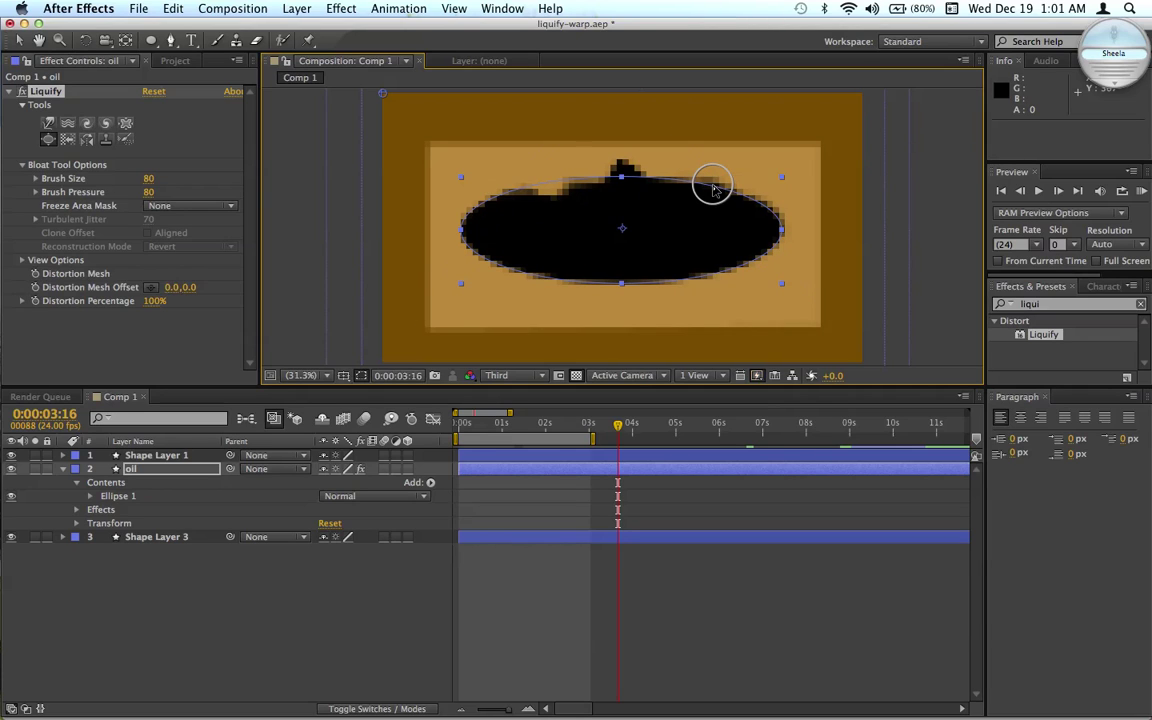
key(super+shift+z)
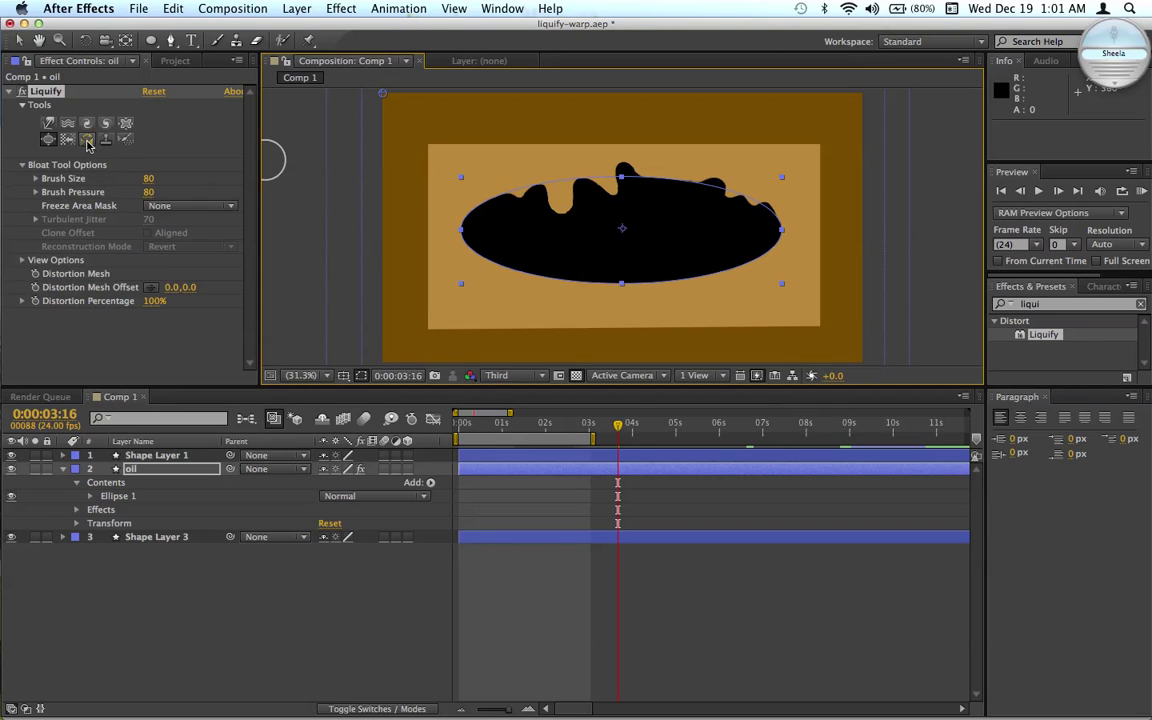
- Reshape the ellipse's upper edge between its bumps with the Shift Pixels tool, and switch to the Clone tool
click(68, 140)
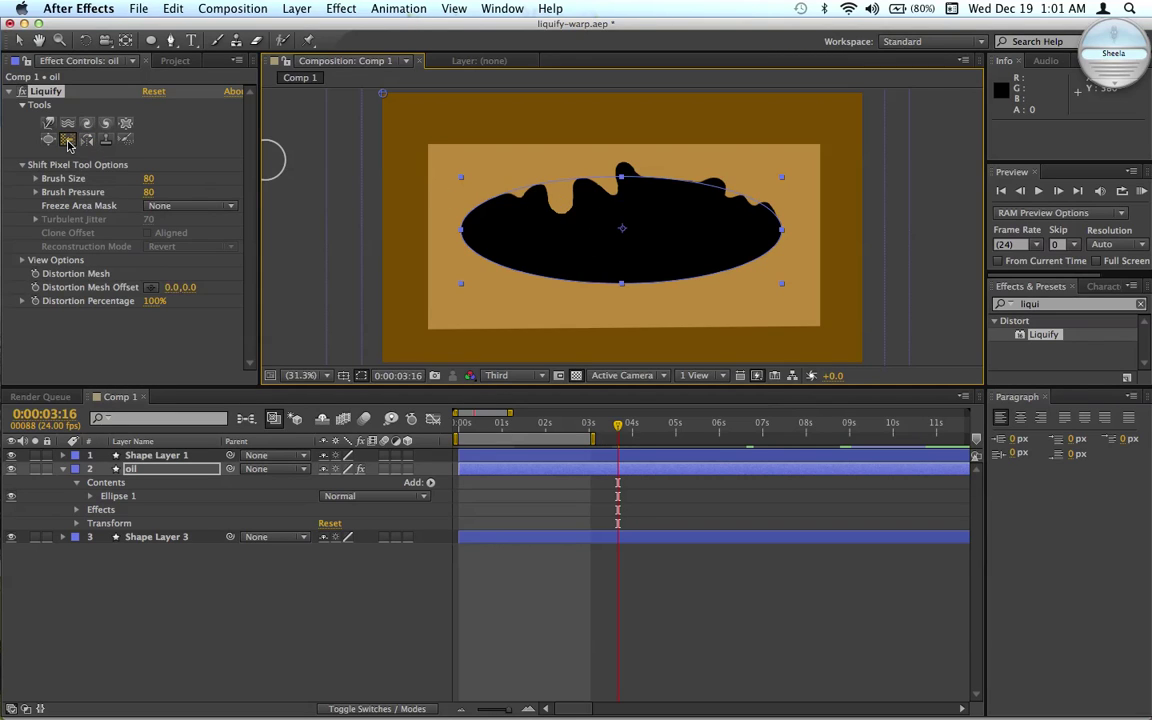
click(580, 192)
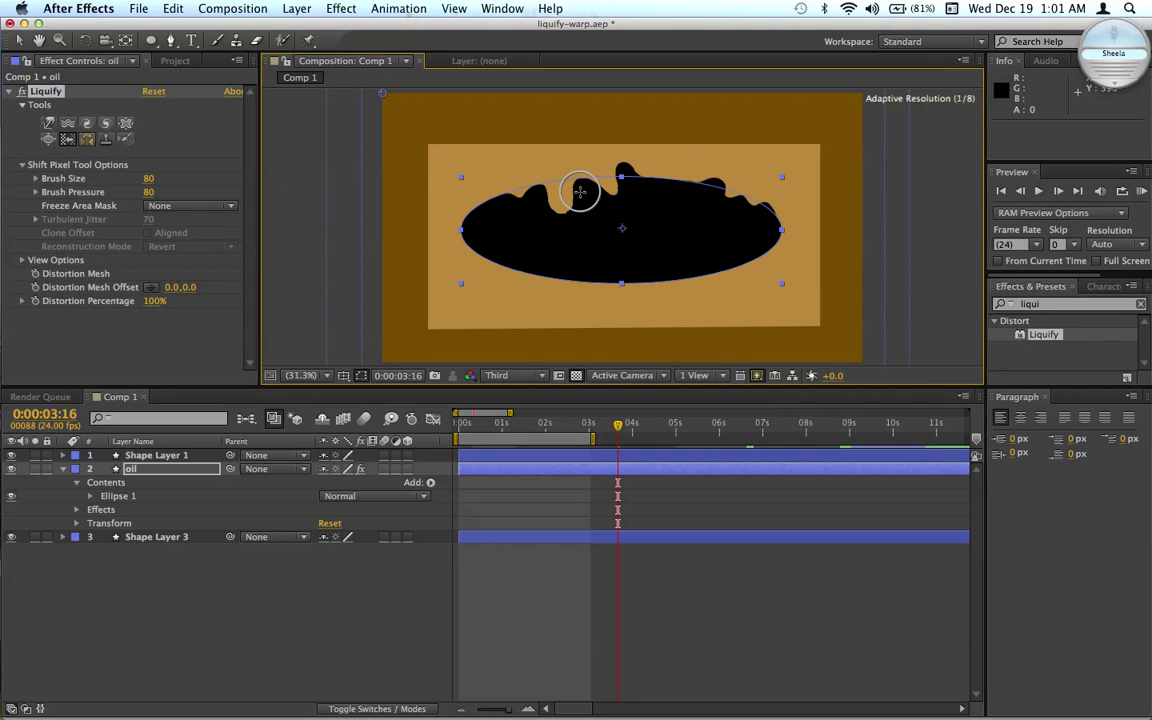
mouse_move(580, 192)
mouse_down()
mouse_move(548, 182)
mouse_move(541, 198)
mouse_up()
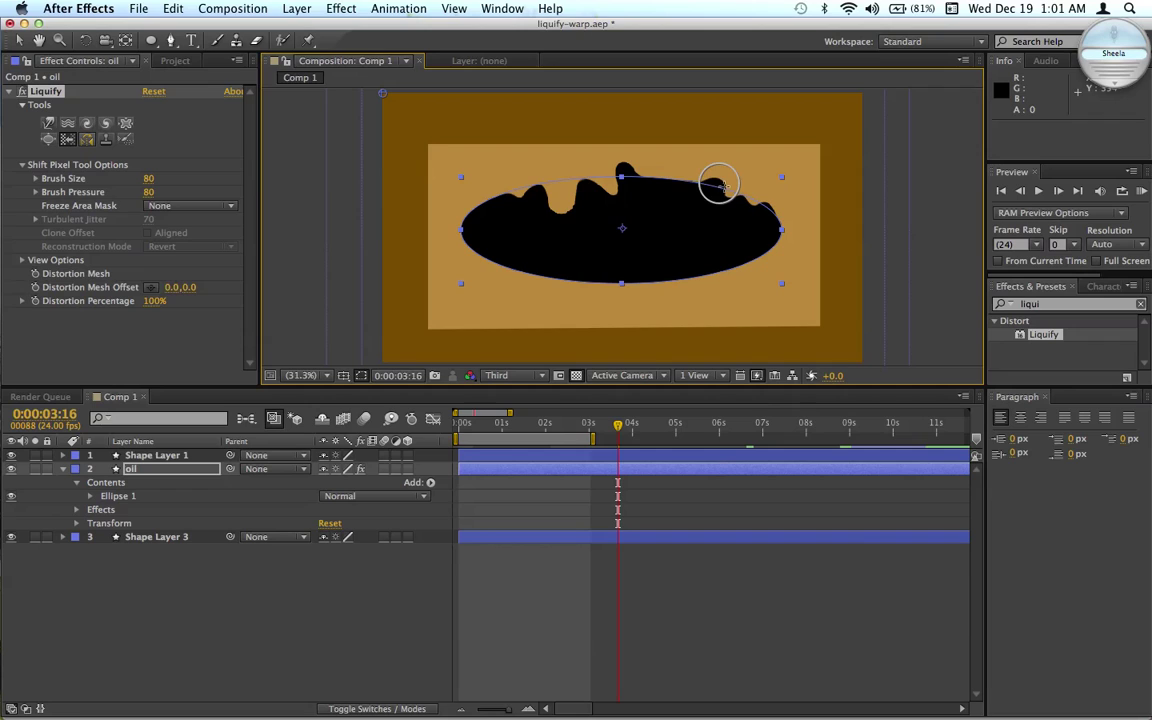
drag(731, 192, 741, 200)
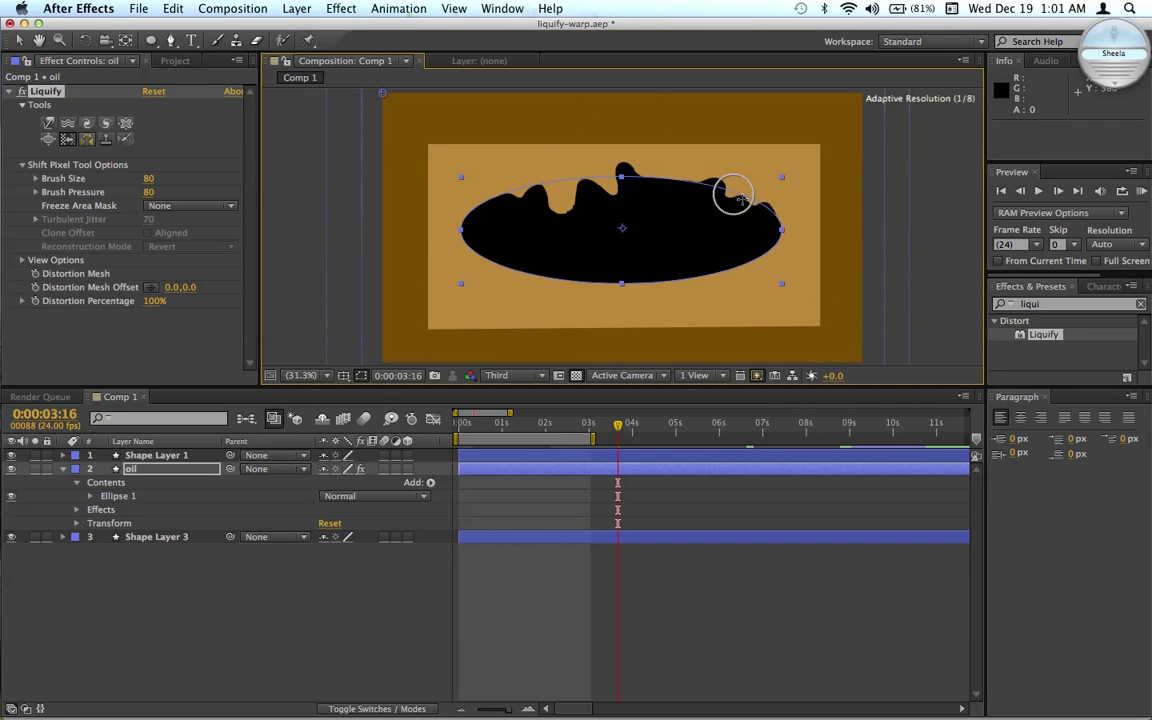
mouse_move(735, 197)
mouse_down()
mouse_move(753, 196)
mouse_move(657, 176)
mouse_up()
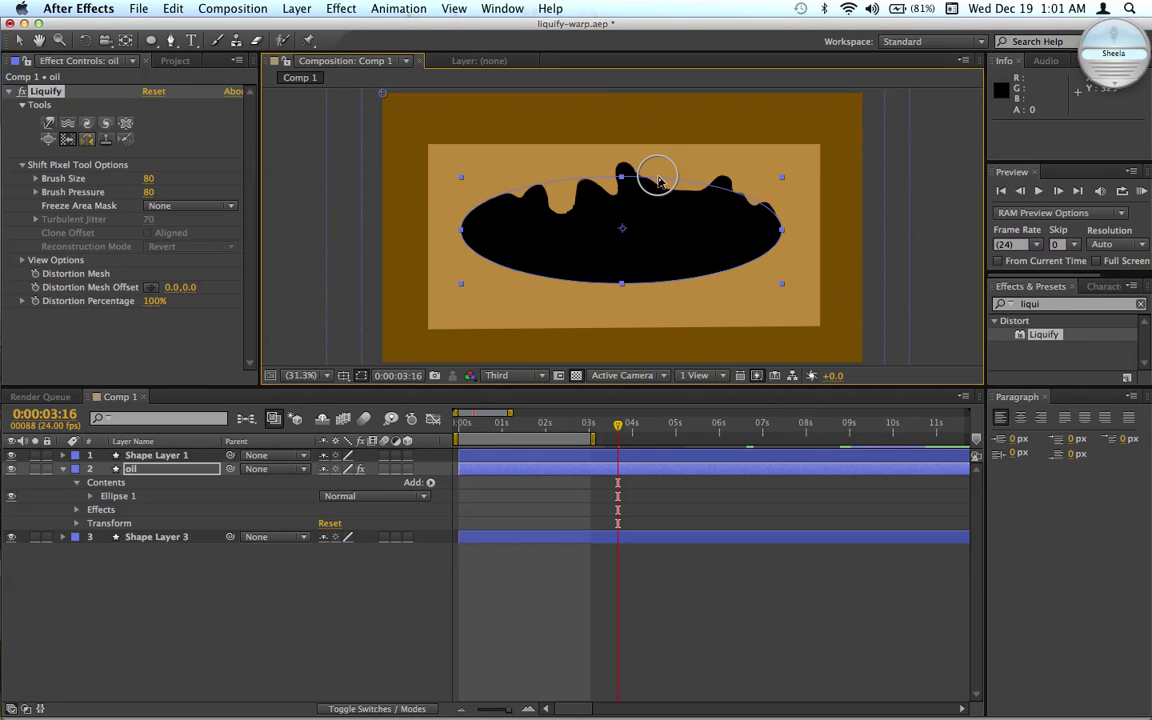
click(106, 139)
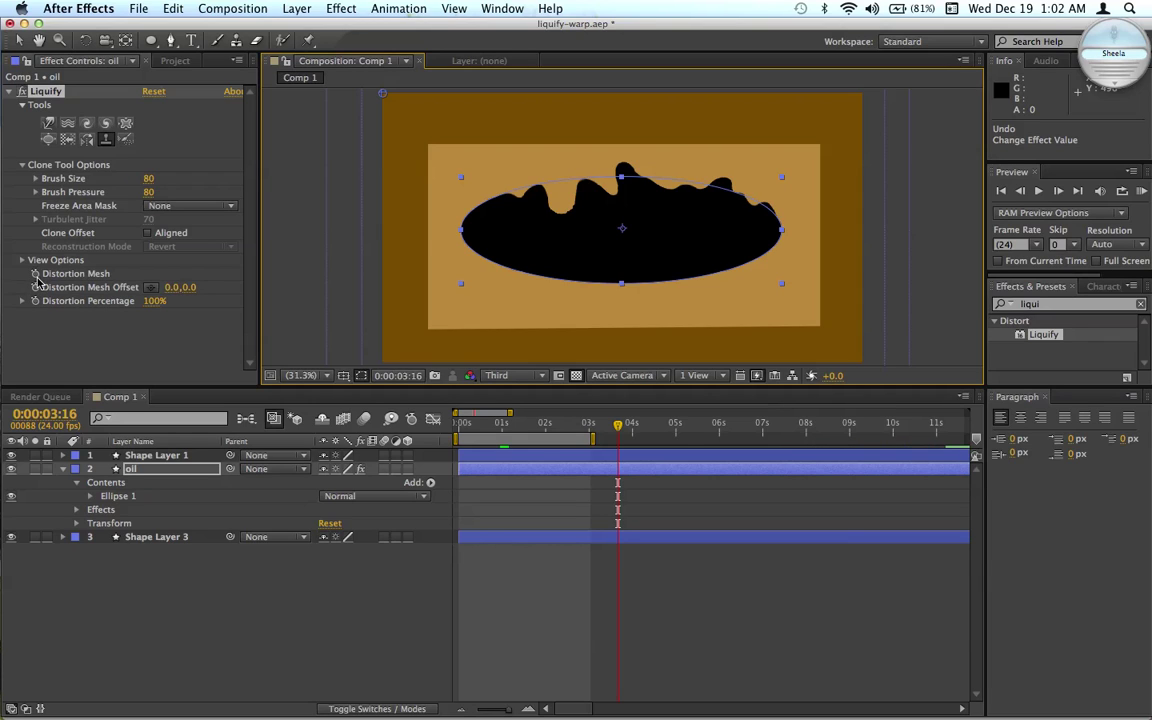
- Keyframe the oil layer's Liquify Distortion Percentage at 0:00:00:00 with a value of 0%
click(76, 510)
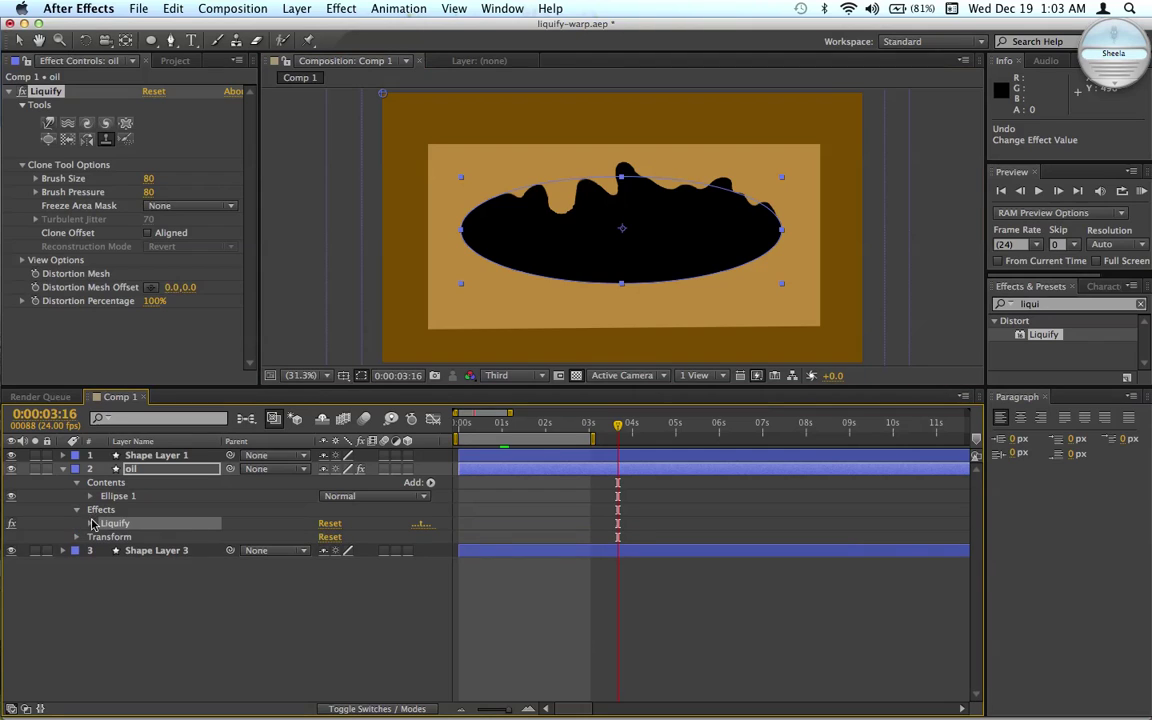
click(90, 524)
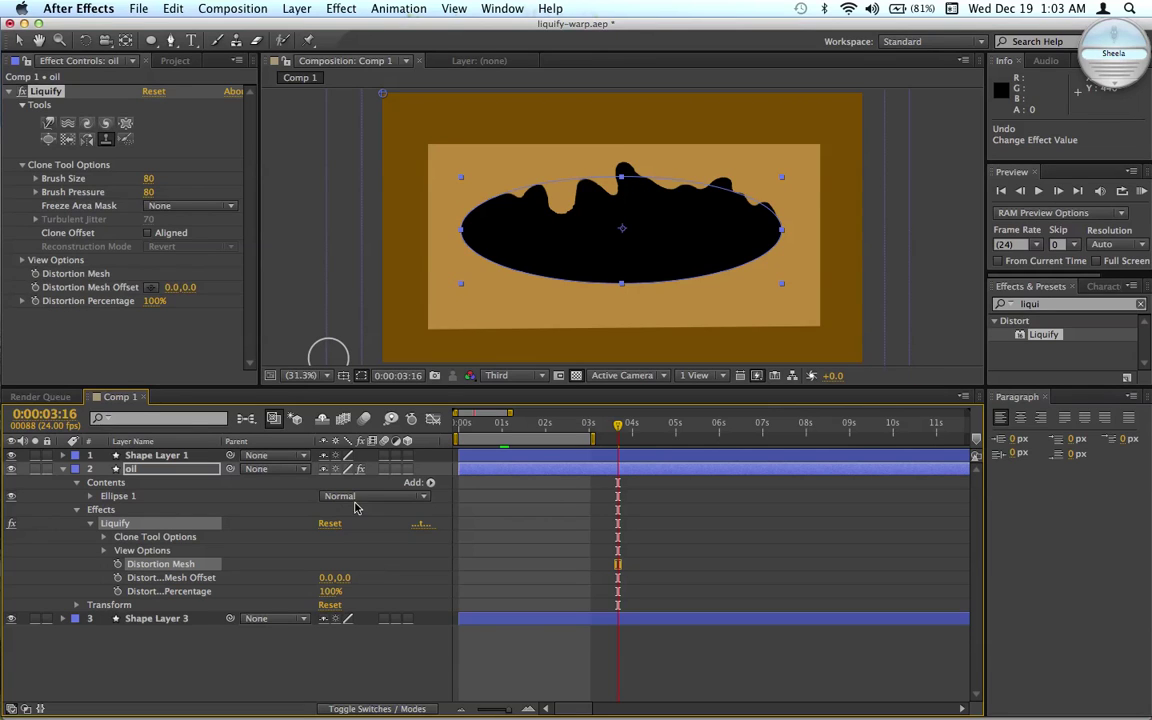
click(466, 430)
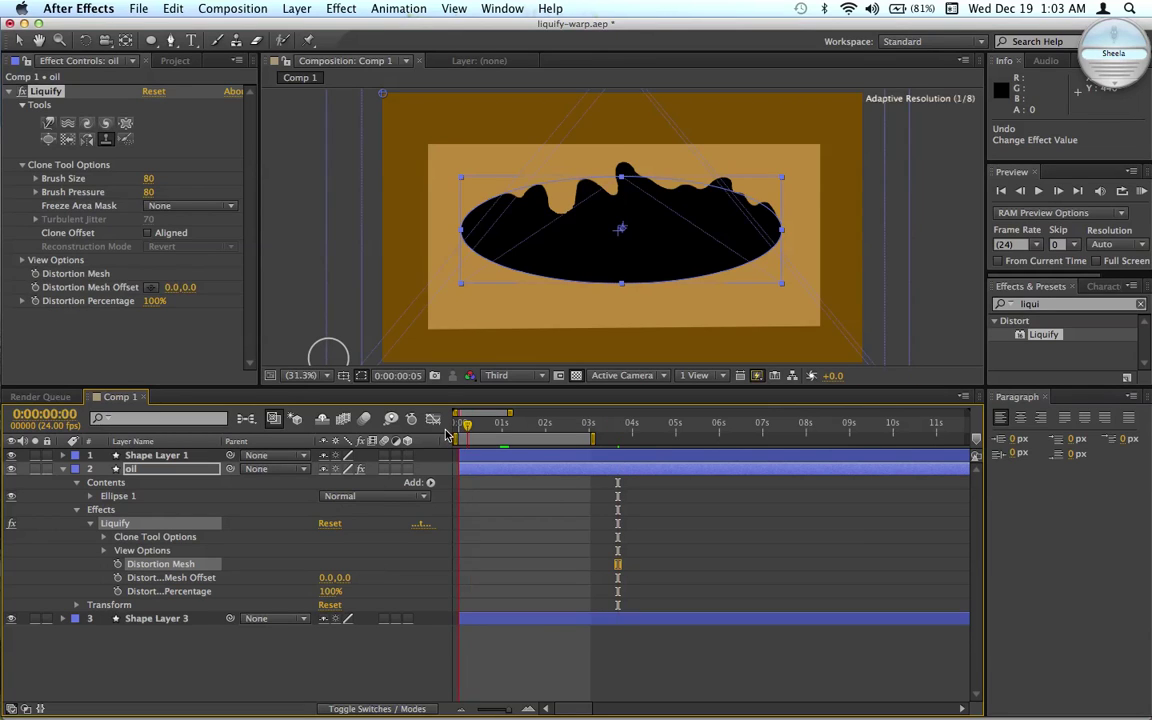
click(117, 592)
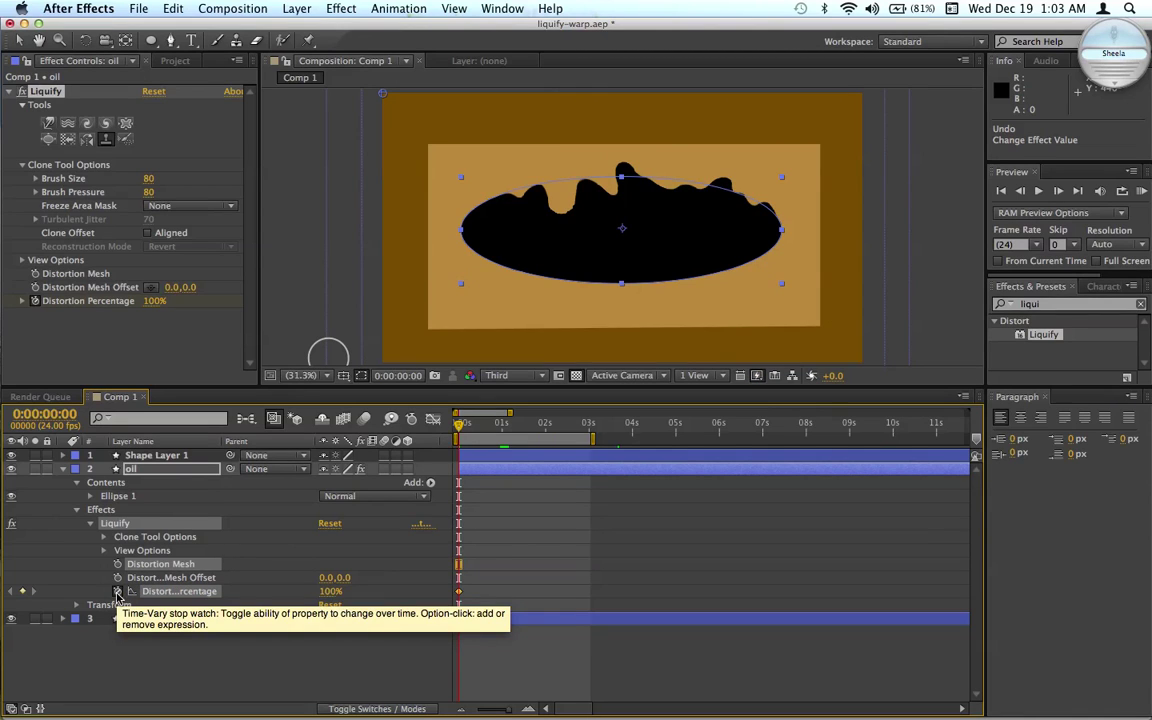
click(327, 592)
text(0)
key(Return)
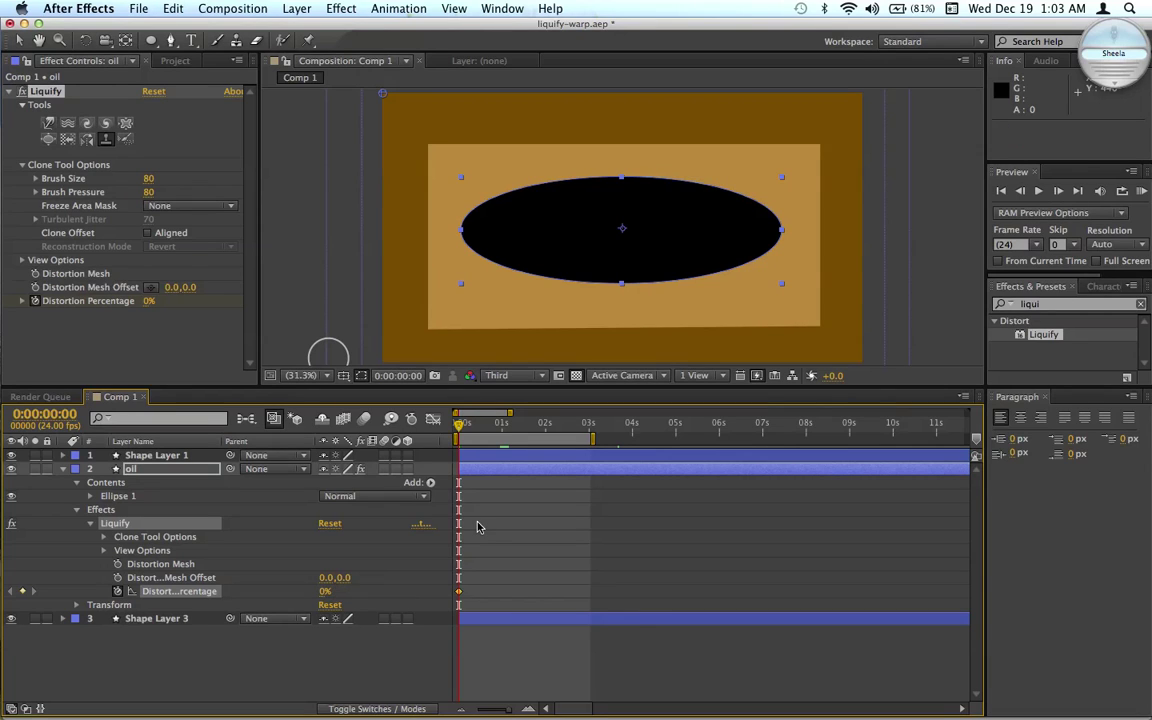
- Keyframe the oil layer's Liquify Distortion Percentage at 0:00:01:14 with a value of 200%
click(527, 432)
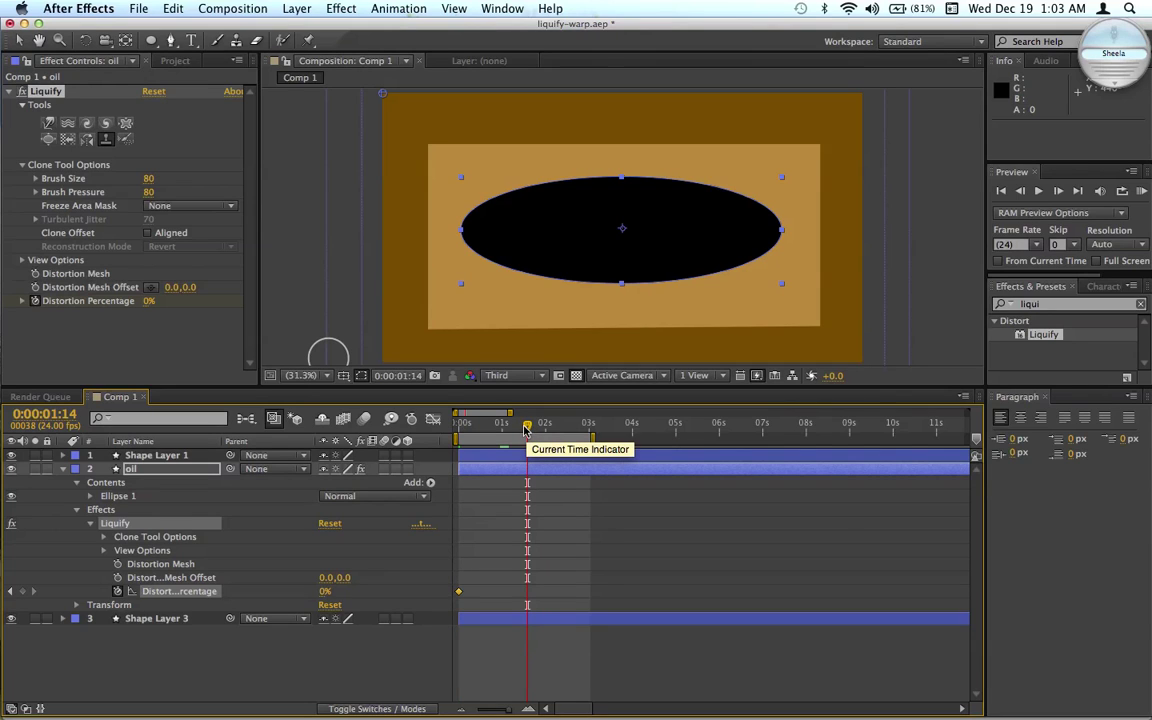
click(325, 591)
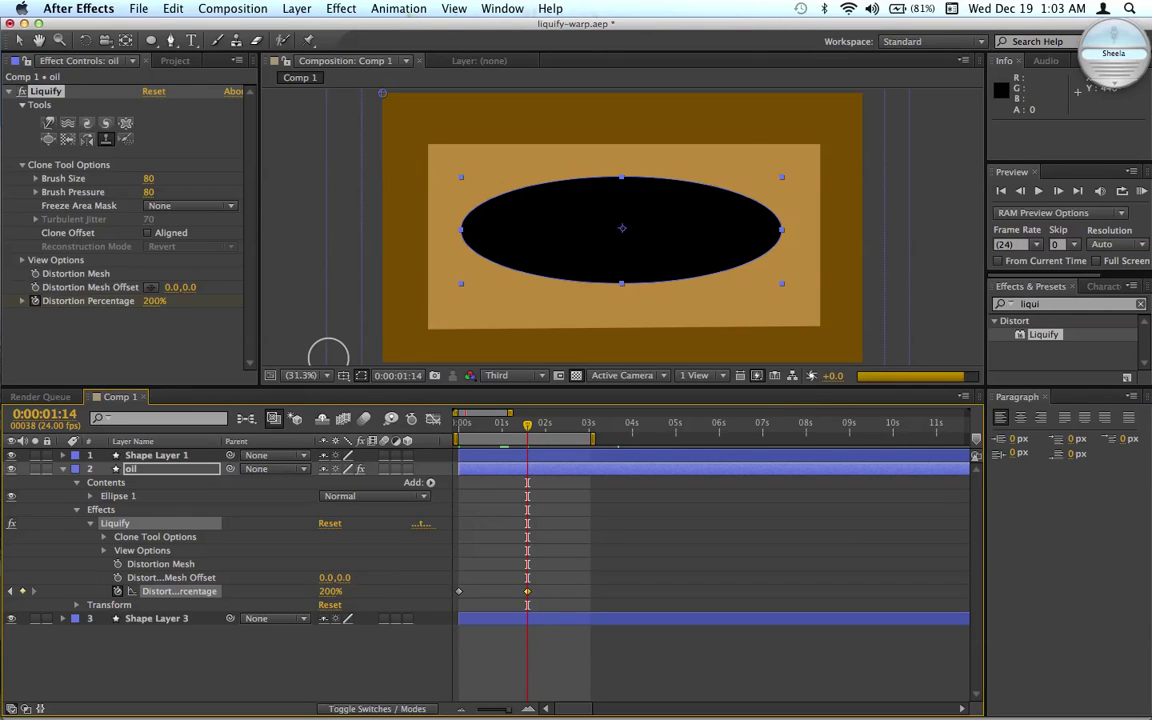
key(Return)
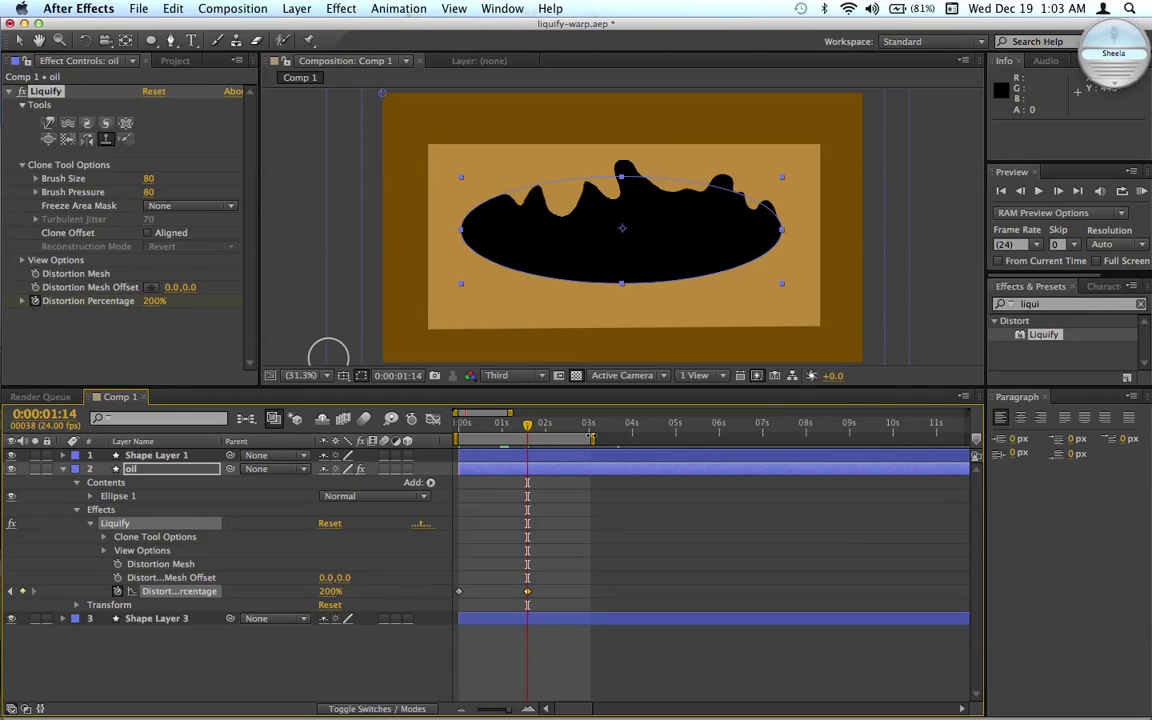
- Add a Distortion Percentage keyframe of 0% to the oil layer's Liquify effect at 0:00:03:00
click(589, 425)
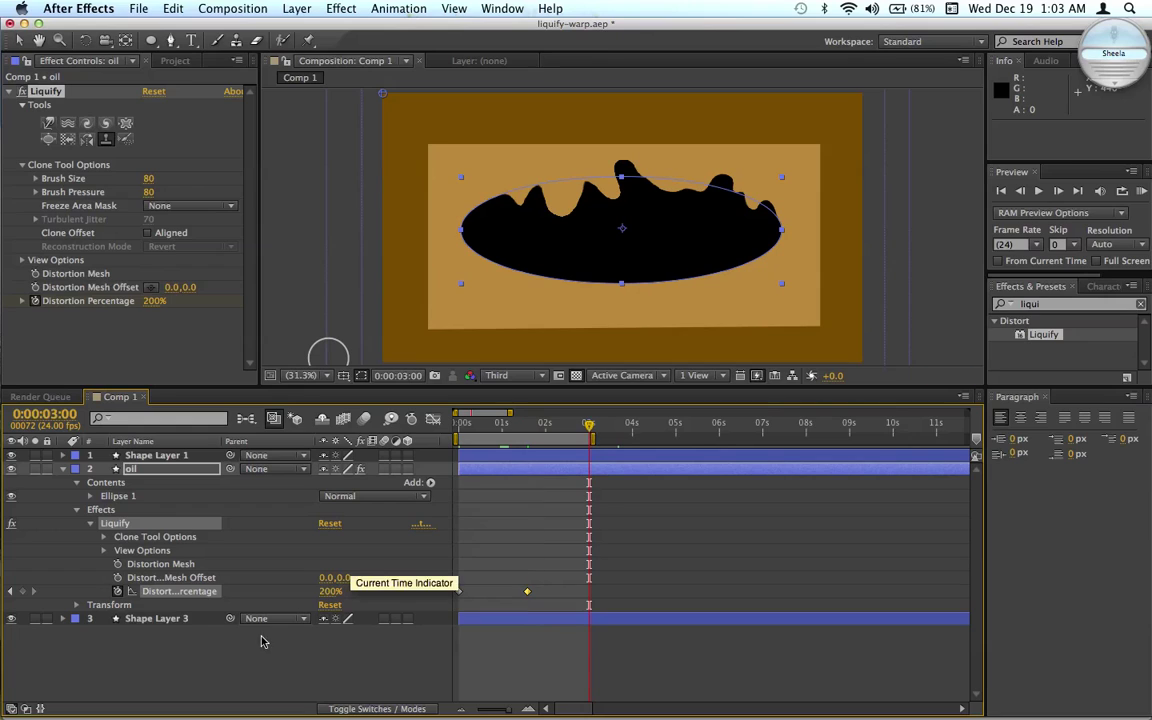
click(329, 592)
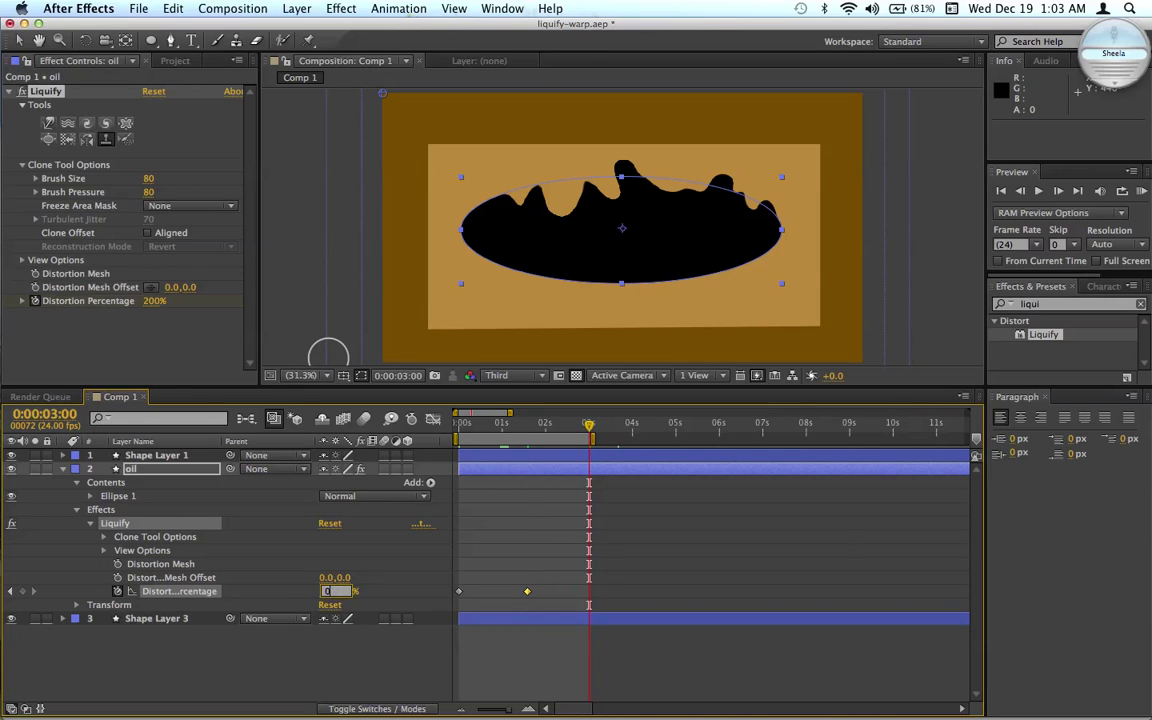
text(0)
key(Return)
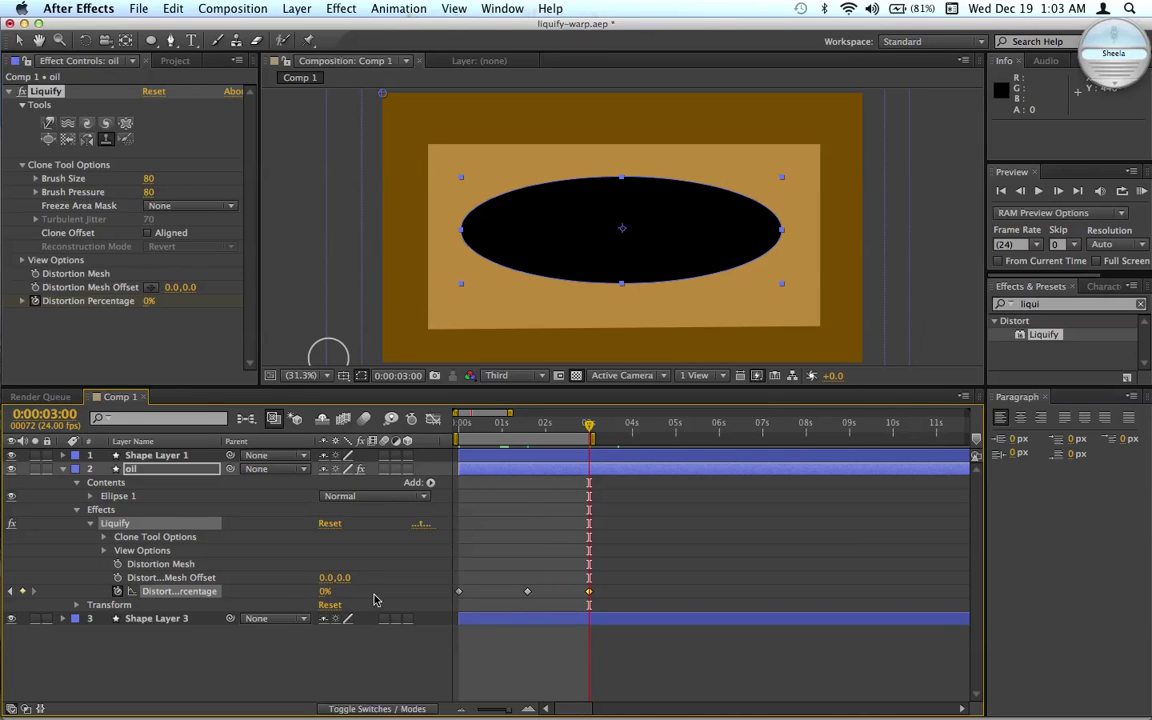
- Move the current time back to the middle Distortion Percentage keyframe at 0:00:01:14
click(533, 424)
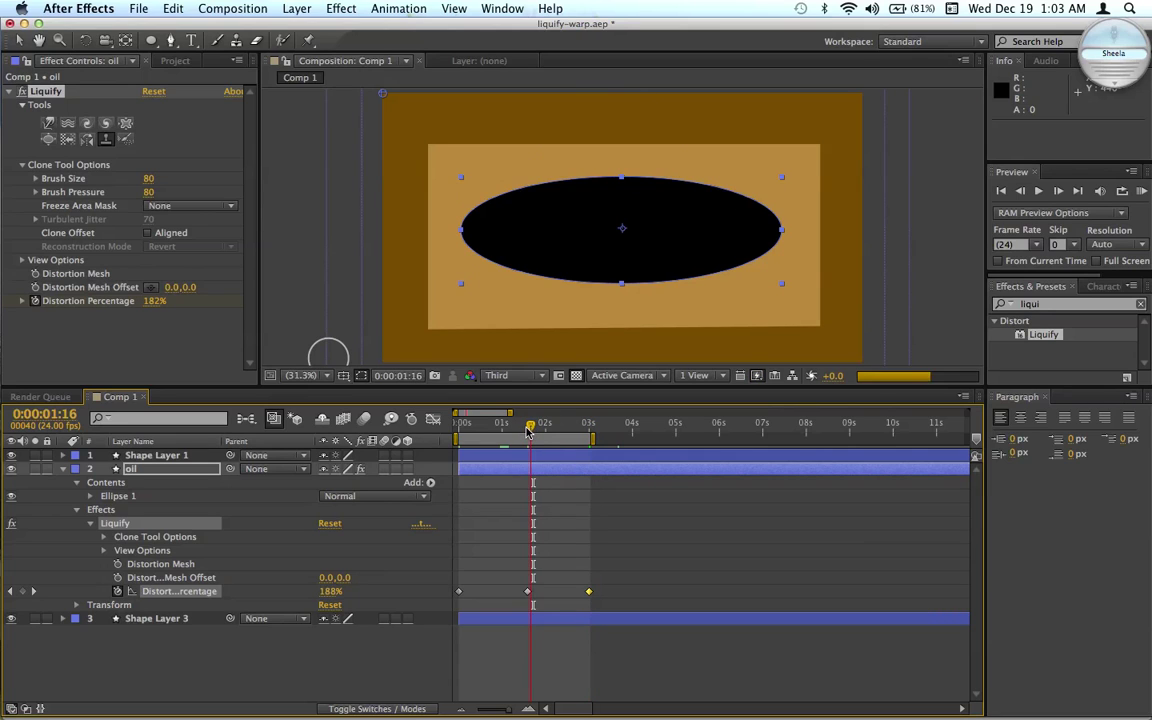
drag(533, 424, 527, 428)
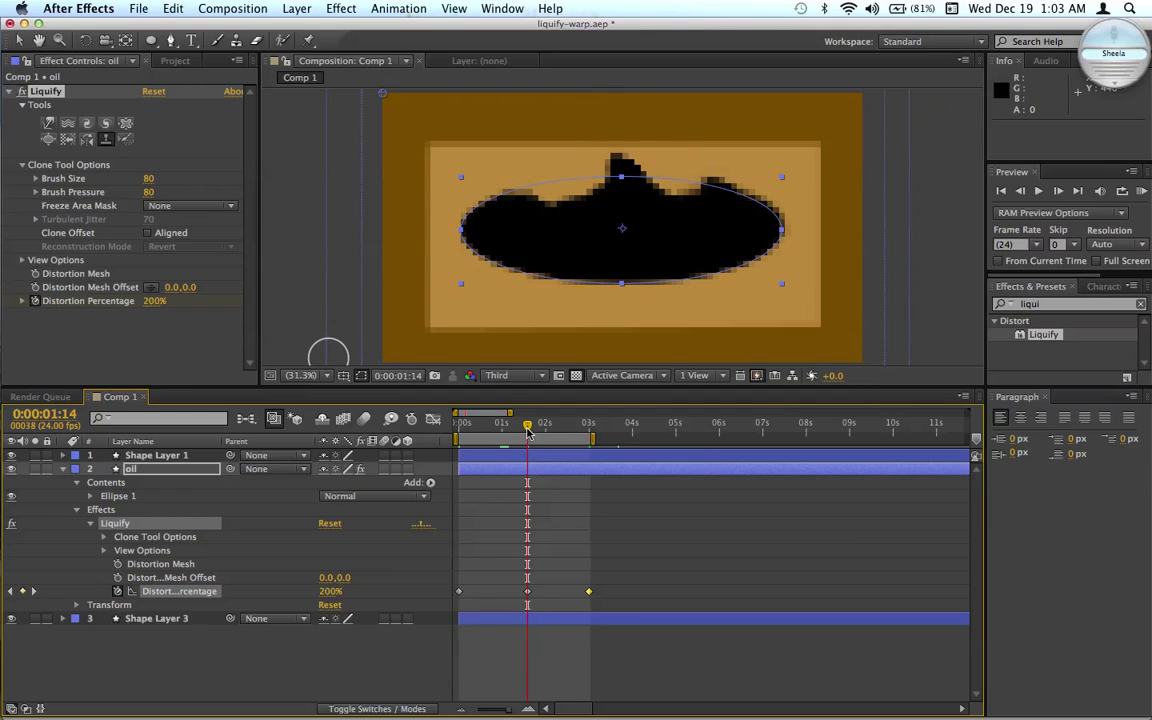